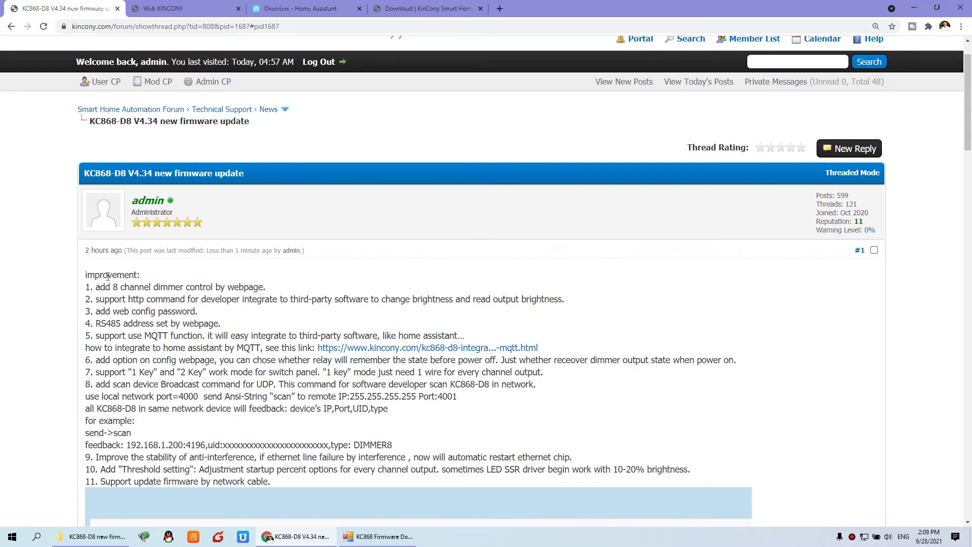
- Examine the improvement list in the KC868-D8 V4.34 firmware update post at an enlarged size
scroll(163, 270, up, 4)
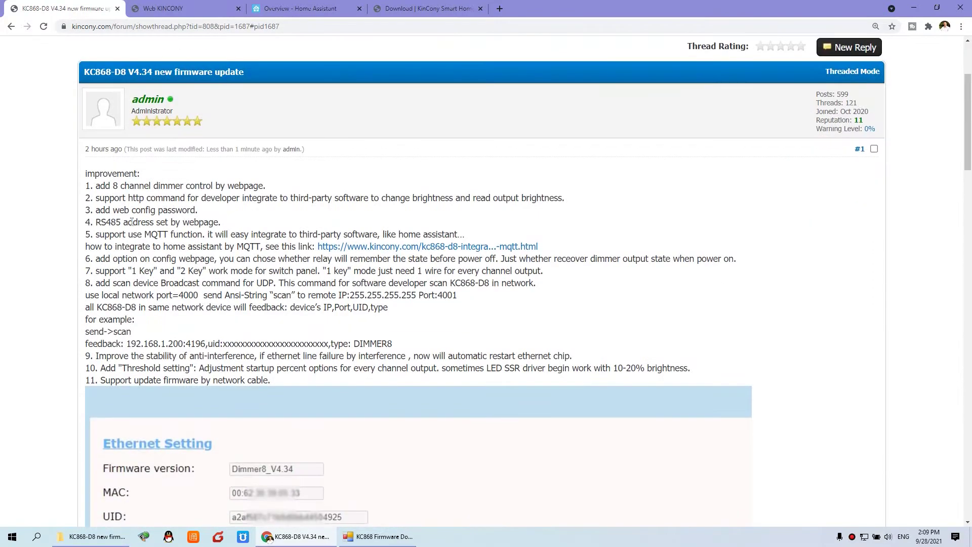
scroll(131, 224, up, 3)
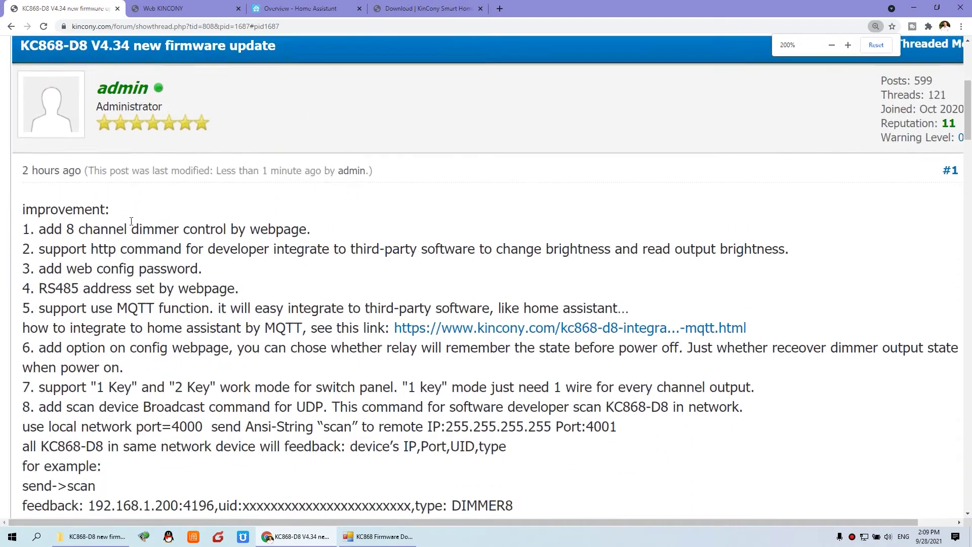
scroll(123, 219, up, 1)
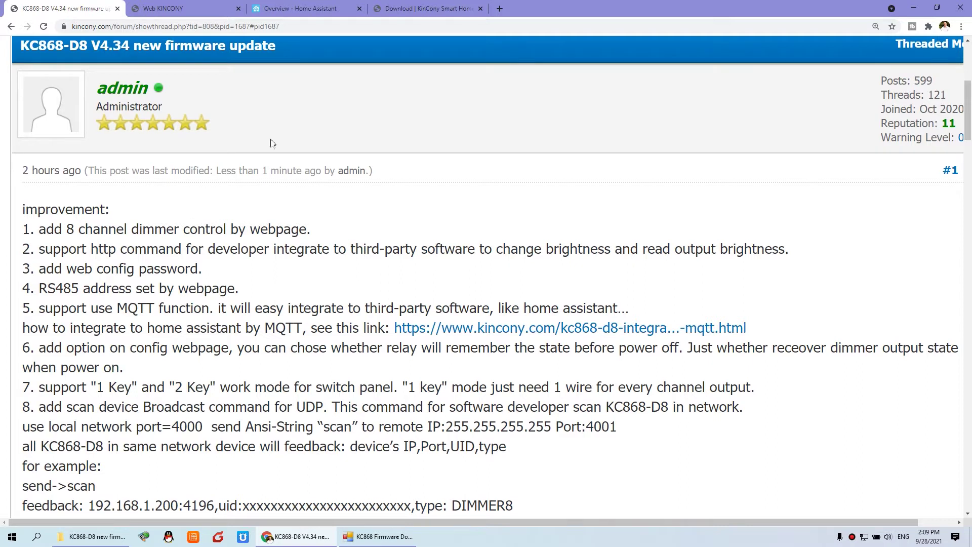
- Log in to the KINCONY controller web page with the Dimmer Control option selected
click(174, 4)
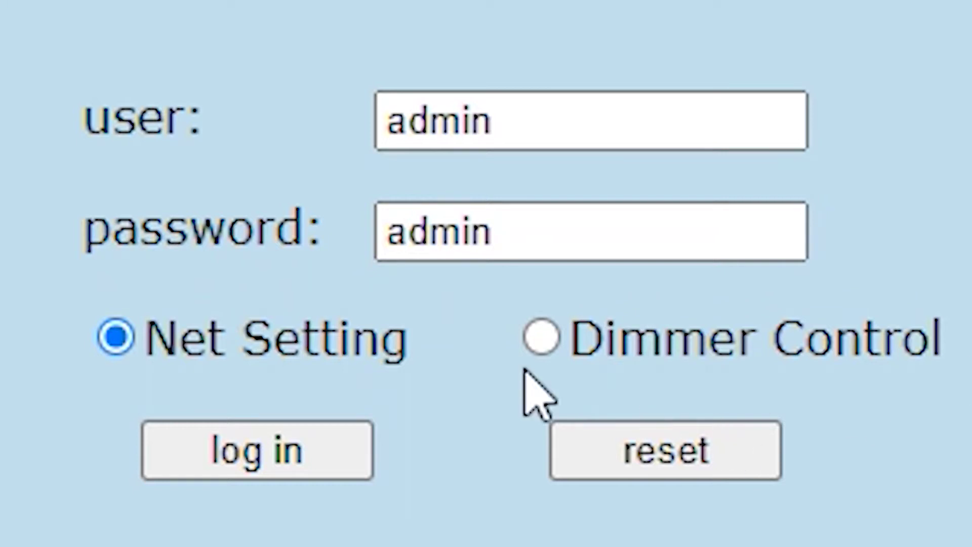
click(551, 346)
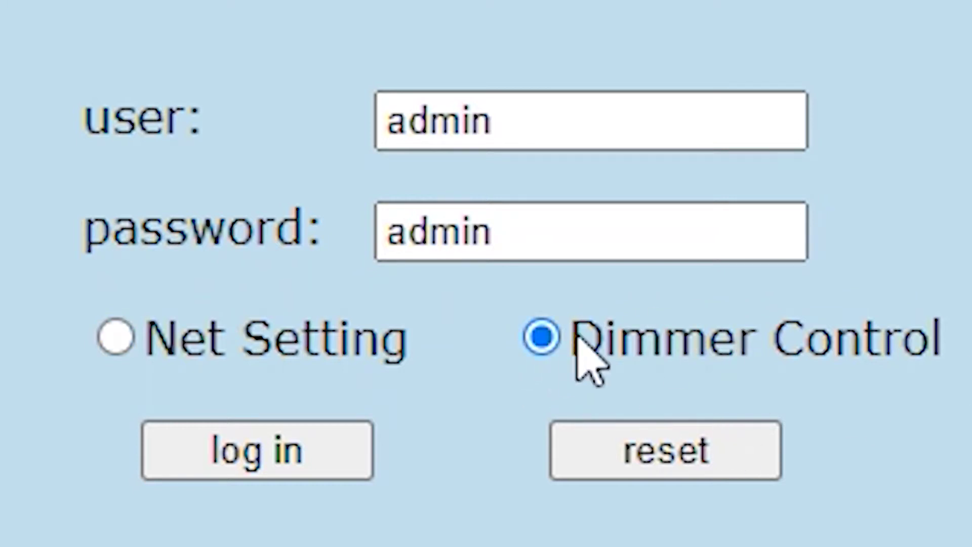
click(318, 466)
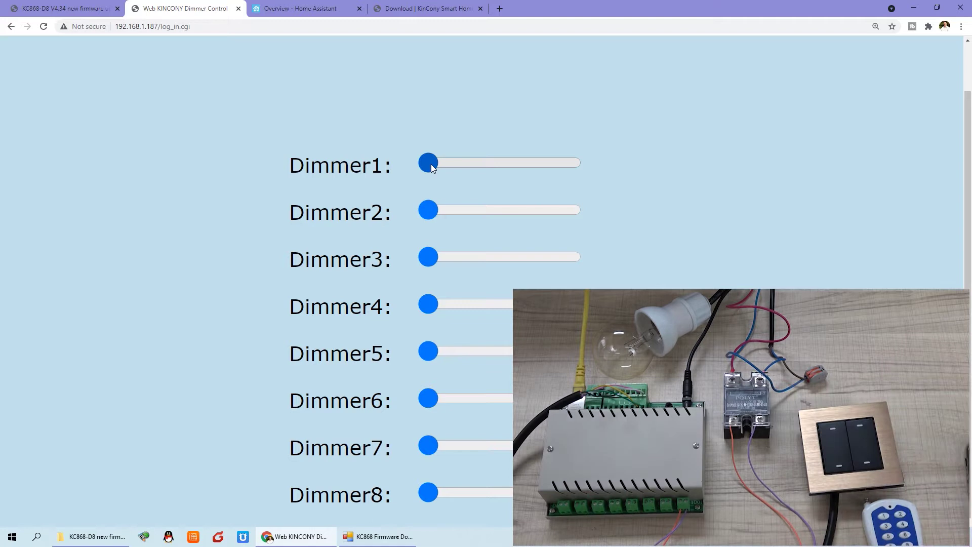
- Test the Dimmer1 and Dimmer2 outputs by changing their brightness, returning each to zero
mouse_move(433, 167)
mouse_down()
mouse_move(575, 163)
mouse_move(404, 159)
mouse_move(586, 163)
mouse_move(423, 172)
mouse_up()
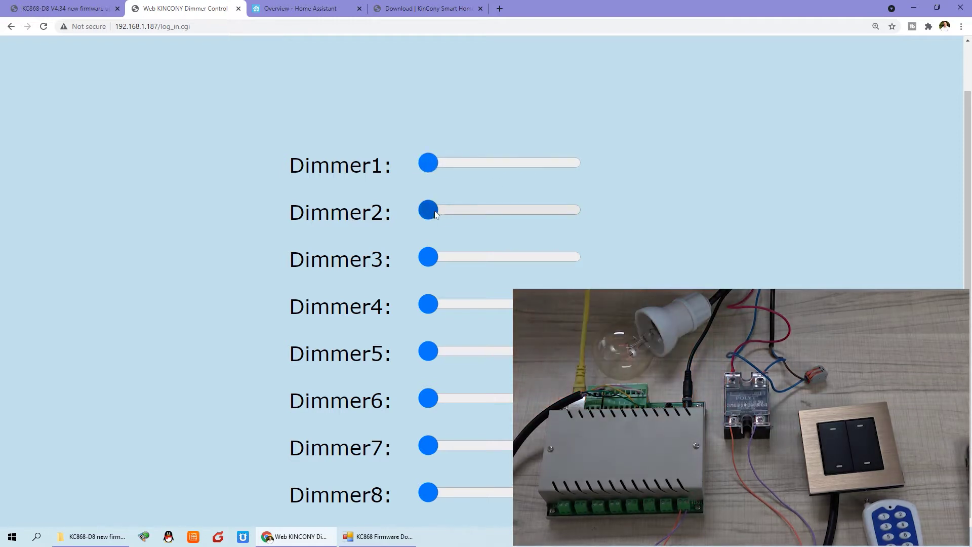
drag(427, 212, 484, 210)
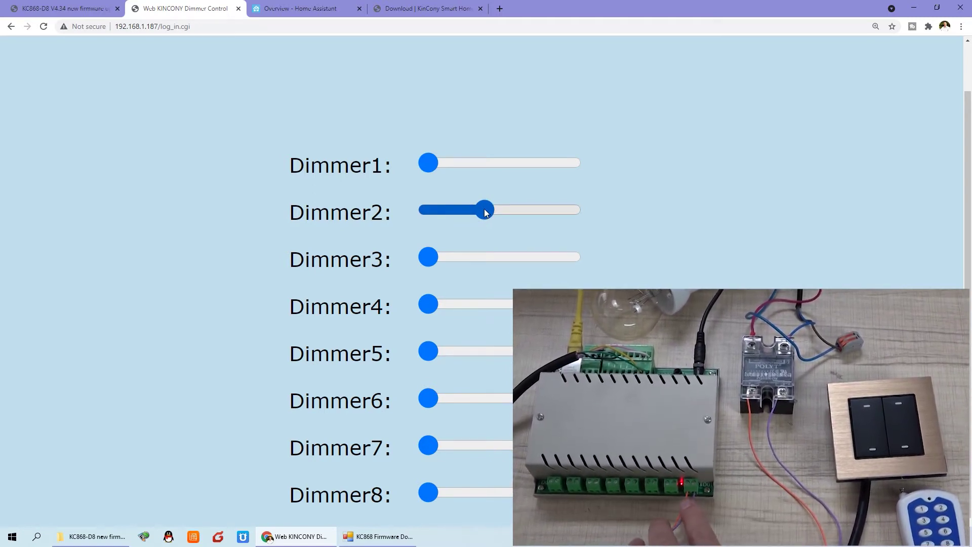
drag(485, 213, 426, 215)
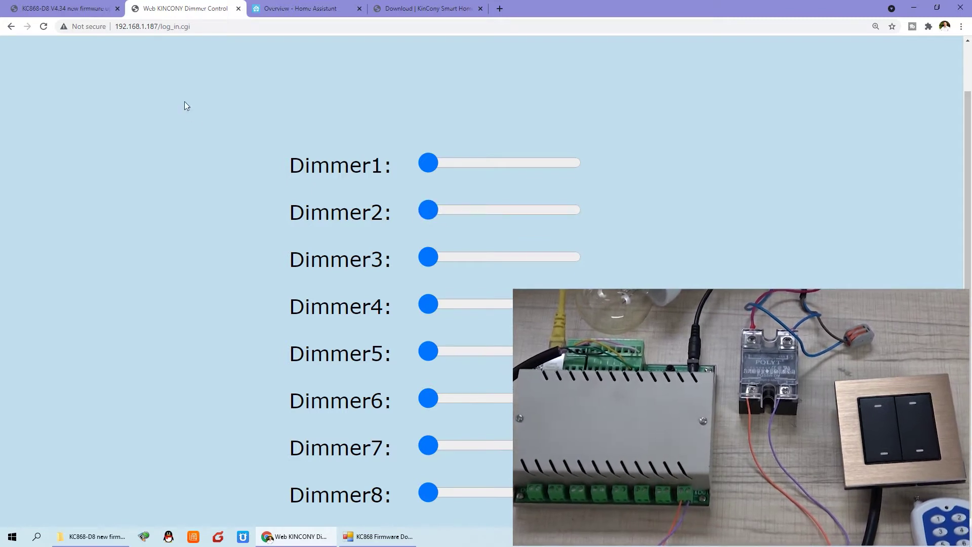
- Return to the firmware update post and highlight "http command" in improvement 2
click(70, 7)
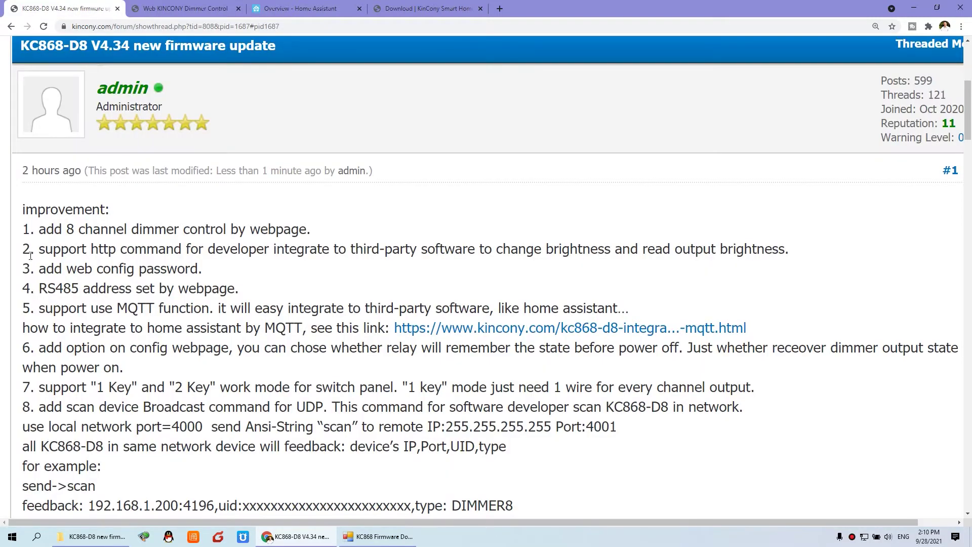
drag(64, 248, 789, 252)
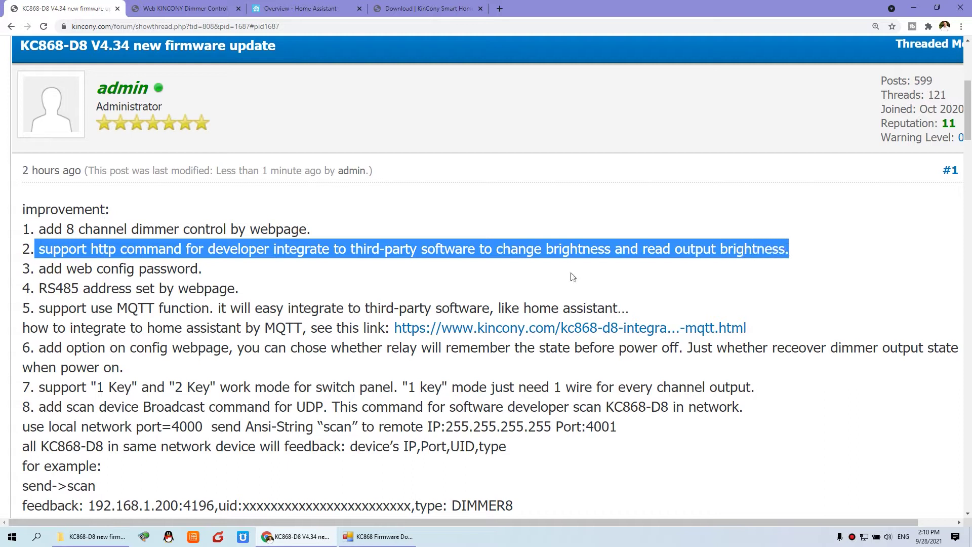
click(102, 249)
drag(90, 248, 190, 249)
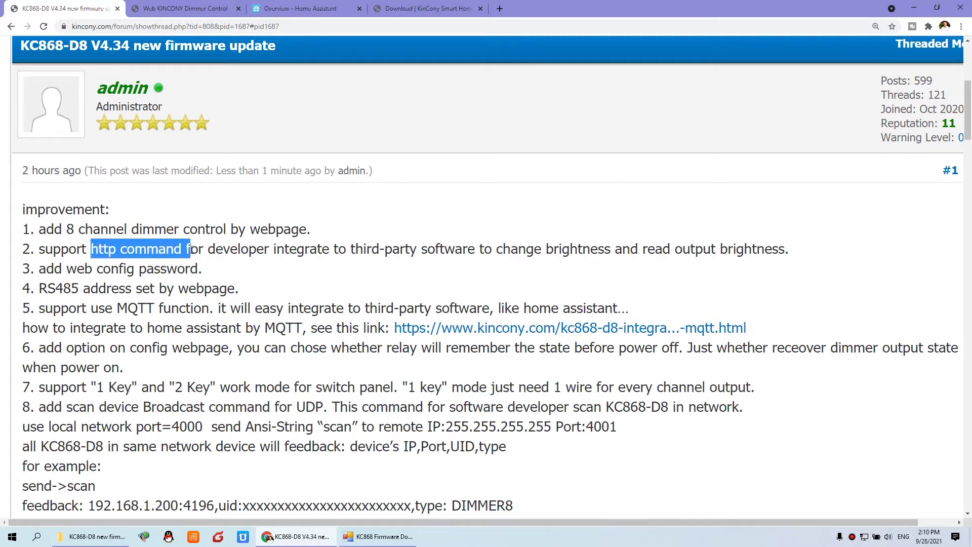
- Open document 31, the KC868-D8 Dimmer Controller HTTP MQTT TCP RS485 Protocol, from the KinCony download page
click(414, 7)
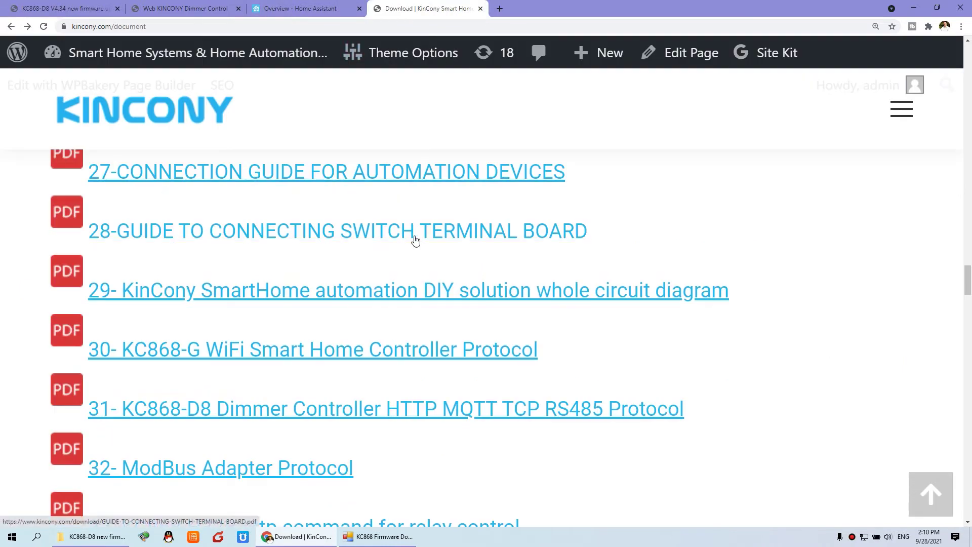
scroll(415, 239, down, 4)
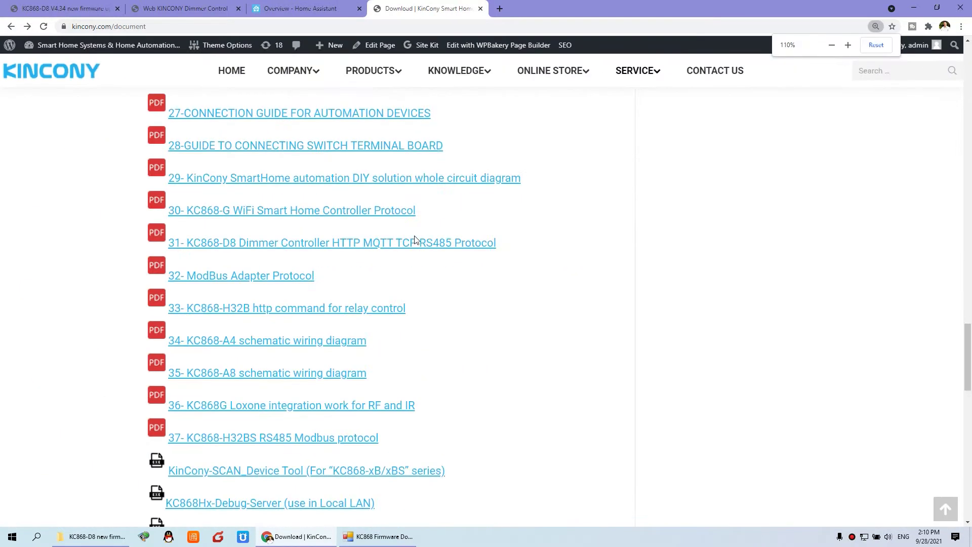
scroll(415, 240, down, 1)
mouse_move(622, 71)
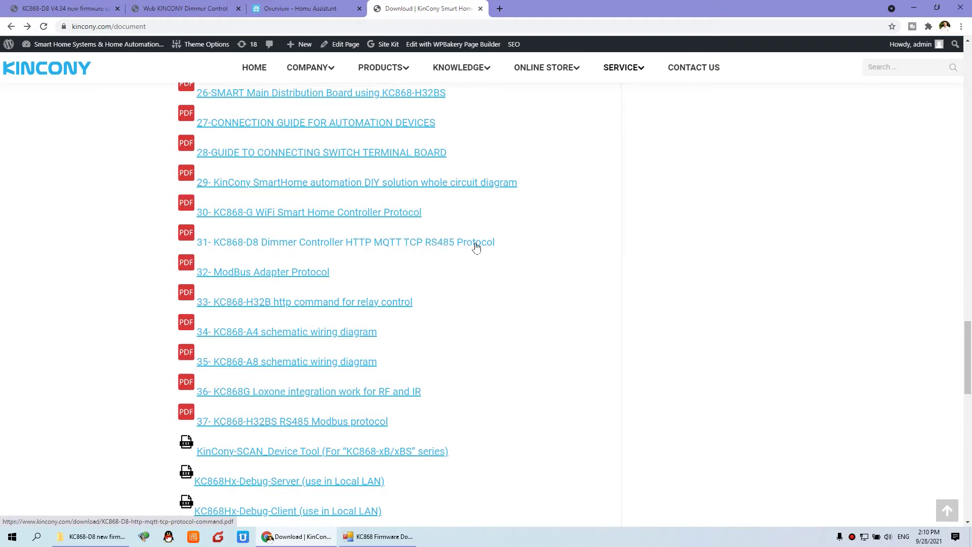
click(423, 243)
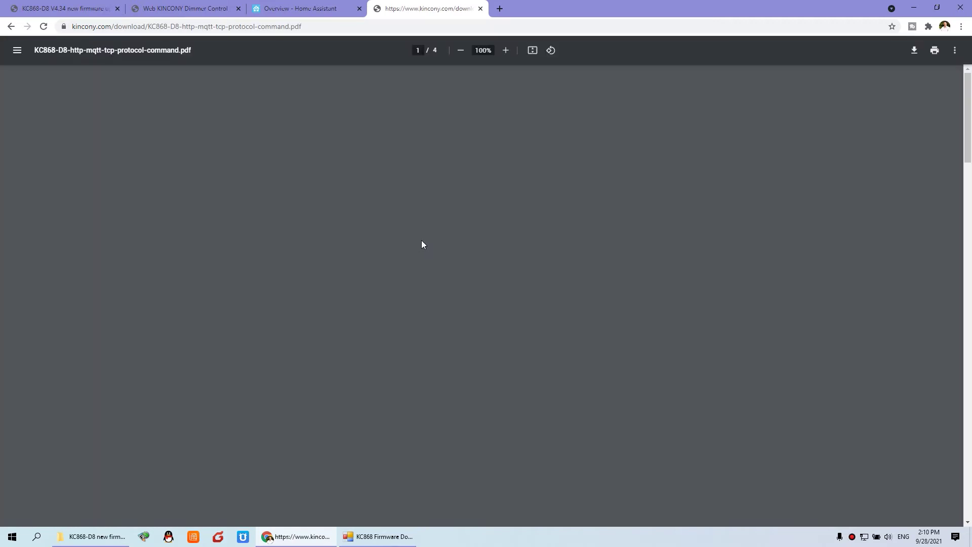
- Enlarge the protocol PDF and examine the HTTP command section on reading dimmer state and changing channel brightness
ctrl+scroll(420, 250, up, 5)
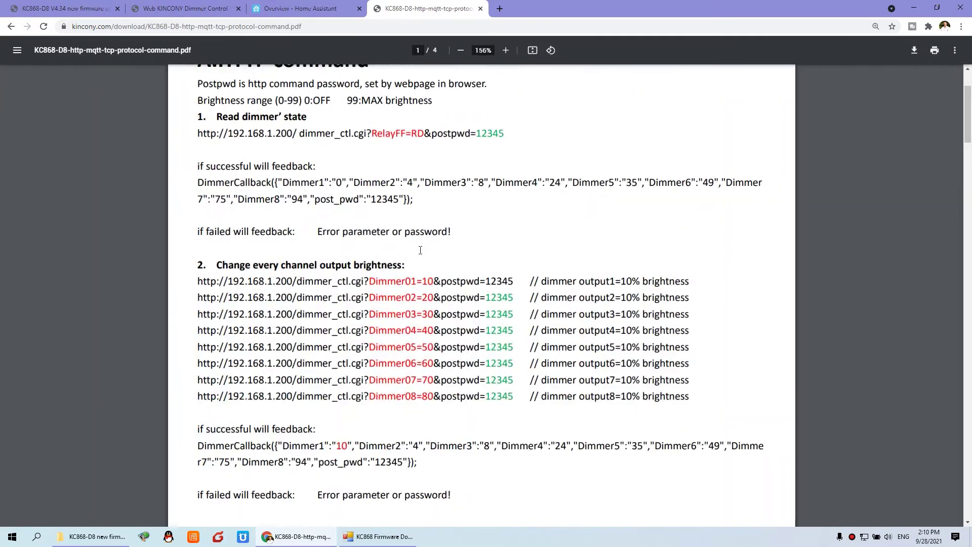
ctrl+scroll(420, 249, down, 2)
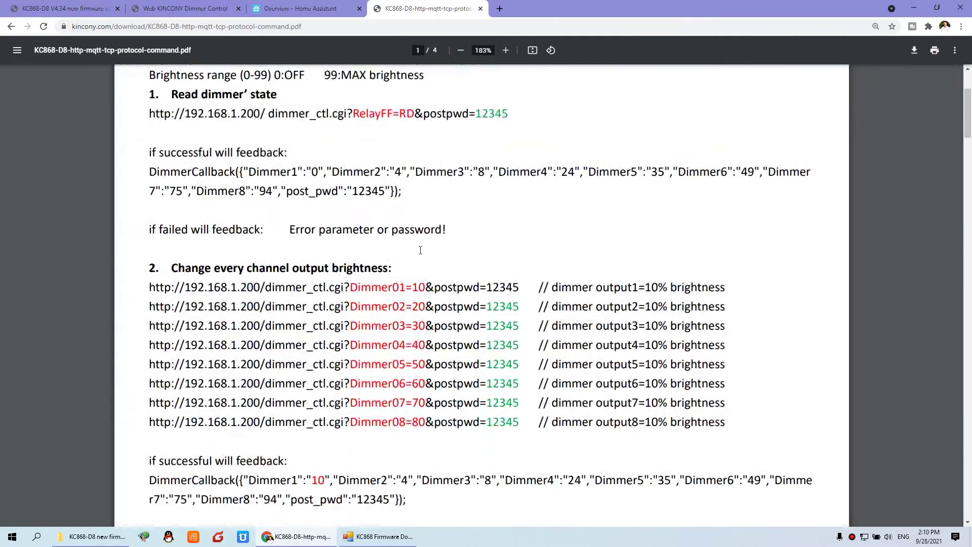
scroll(409, 251, up, 1)
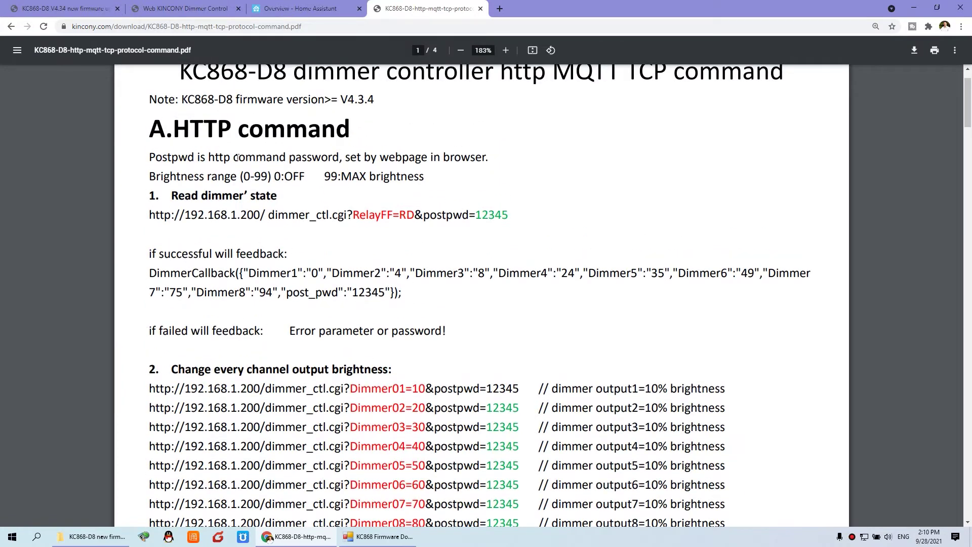
scroll(221, 152, up, 1)
drag(174, 181, 354, 181)
scroll(312, 189, down, 2)
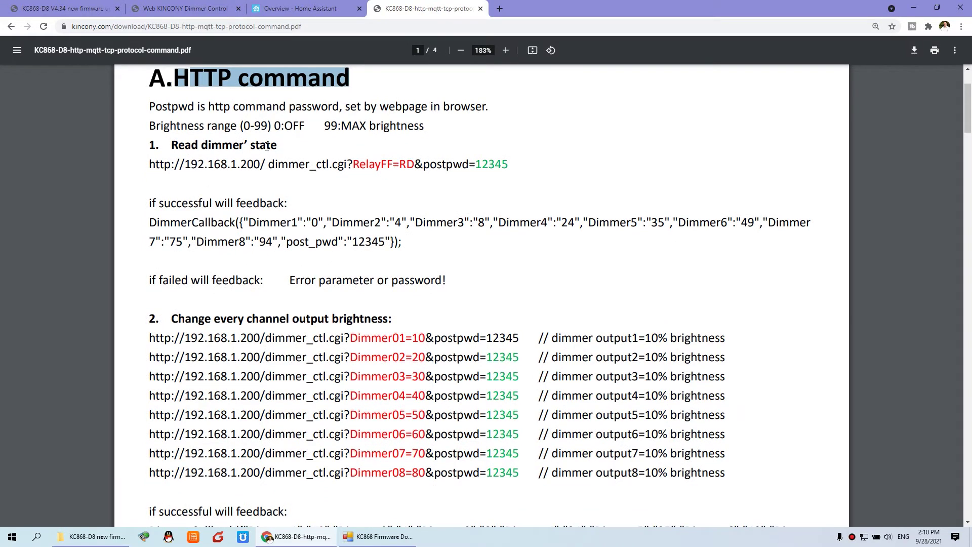
scroll(266, 146, down, 2)
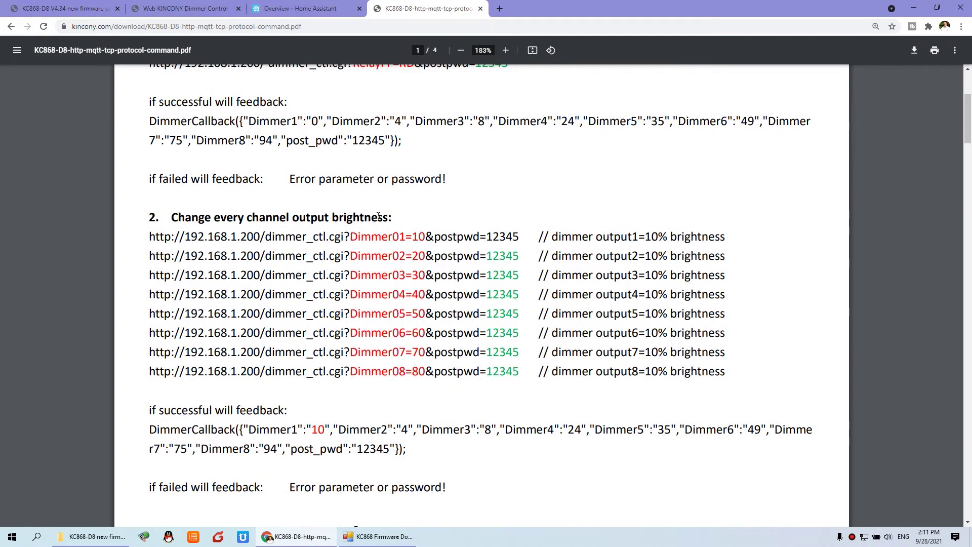
scroll(378, 216, down, 2)
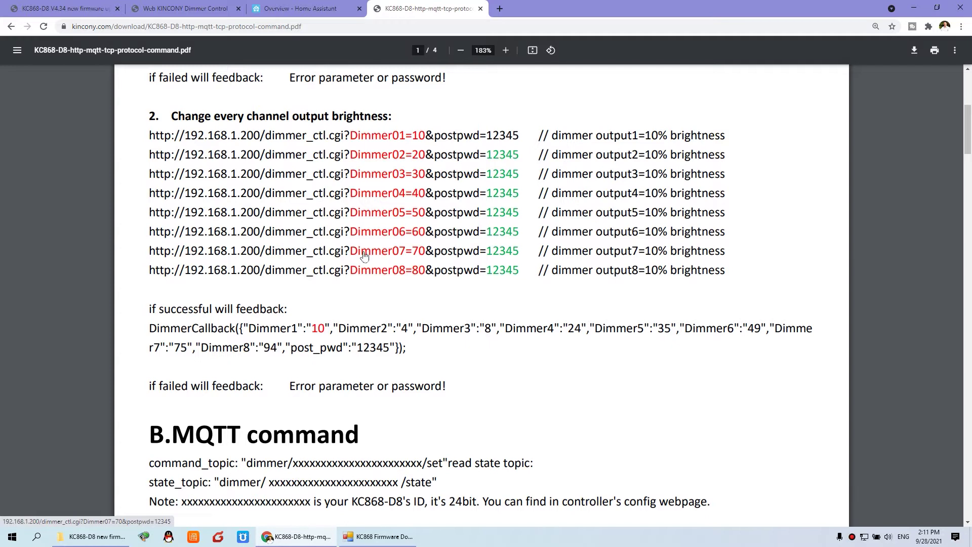
- Examine the MQTT command and TCP command sections of the protocol PDF
scroll(365, 255, down, 4)
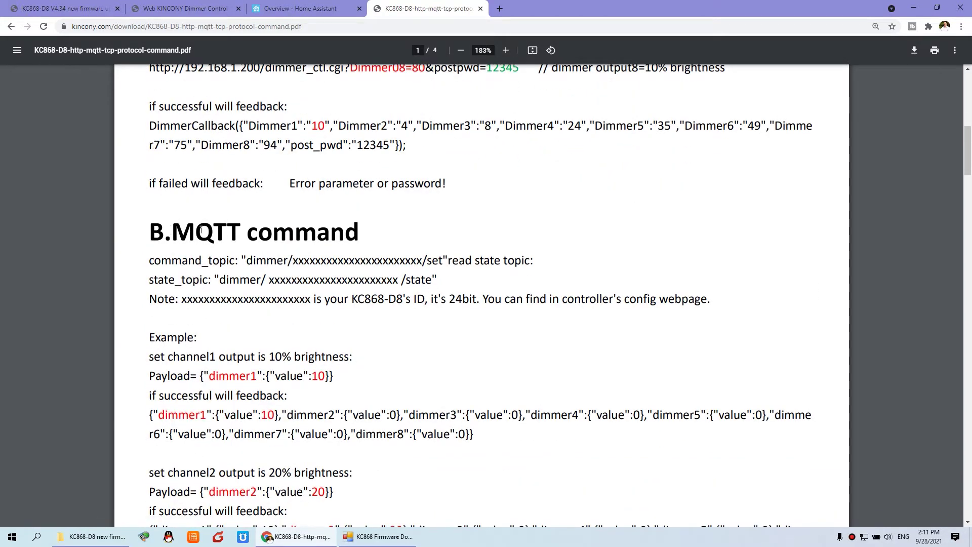
scroll(359, 233, down, 2)
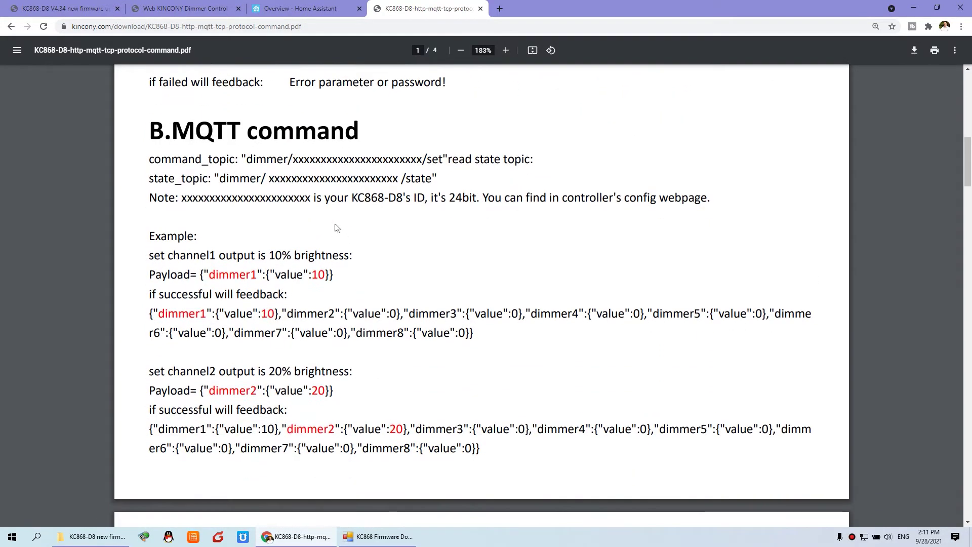
scroll(336, 228, down, 11)
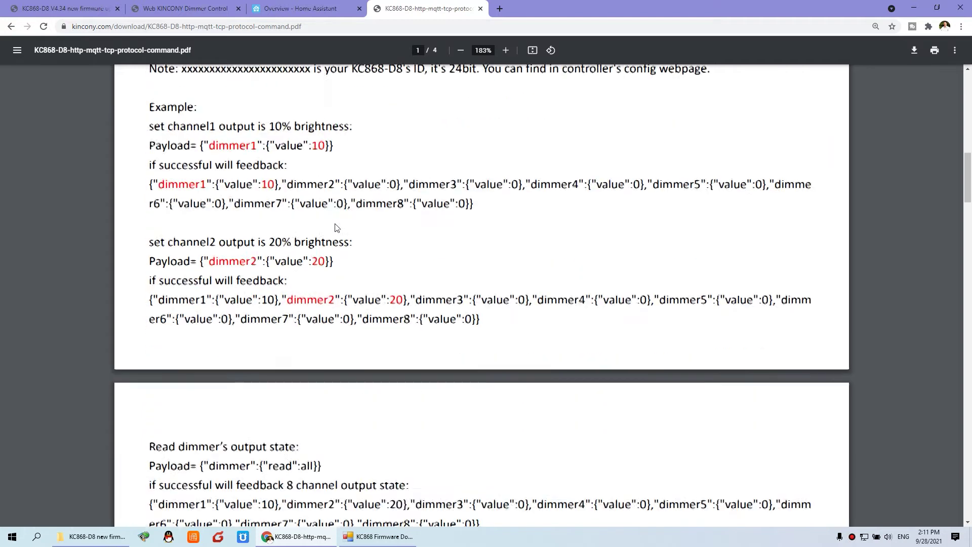
scroll(335, 228, down, 7)
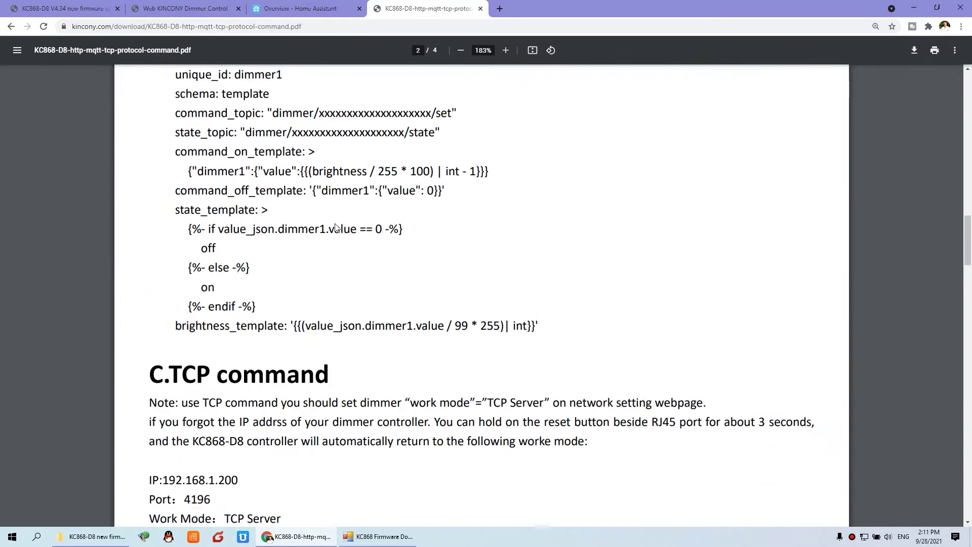
scroll(247, 264, down, 1)
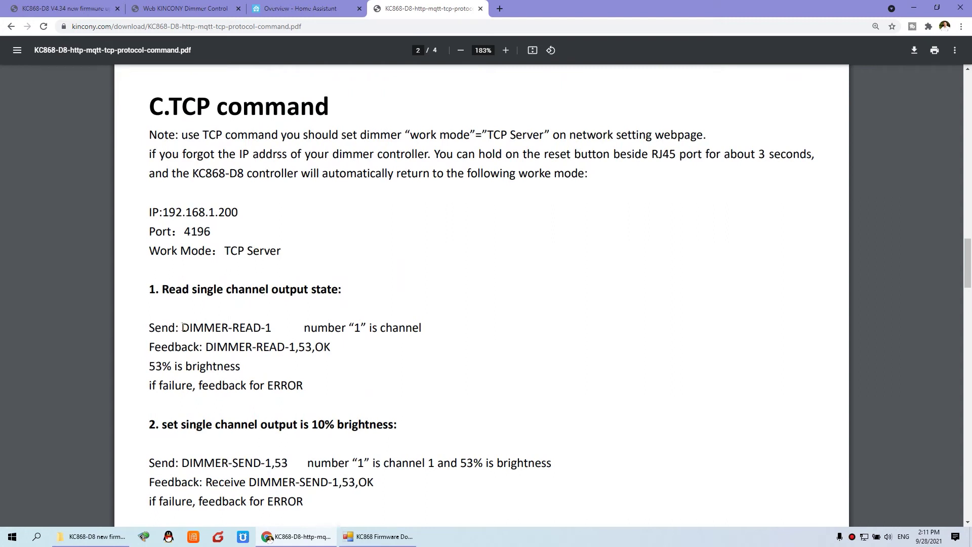
scroll(287, 327, down, 2)
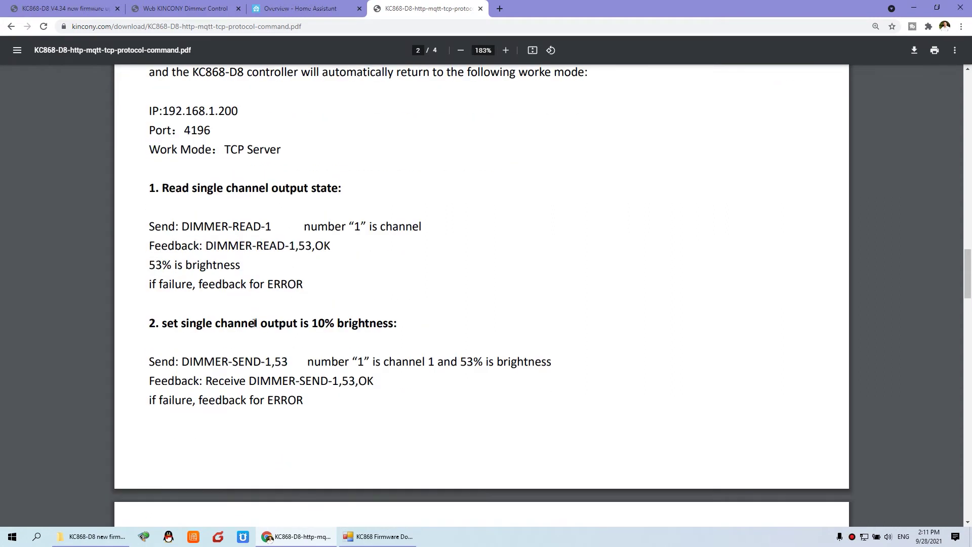
scroll(255, 322, up, 3)
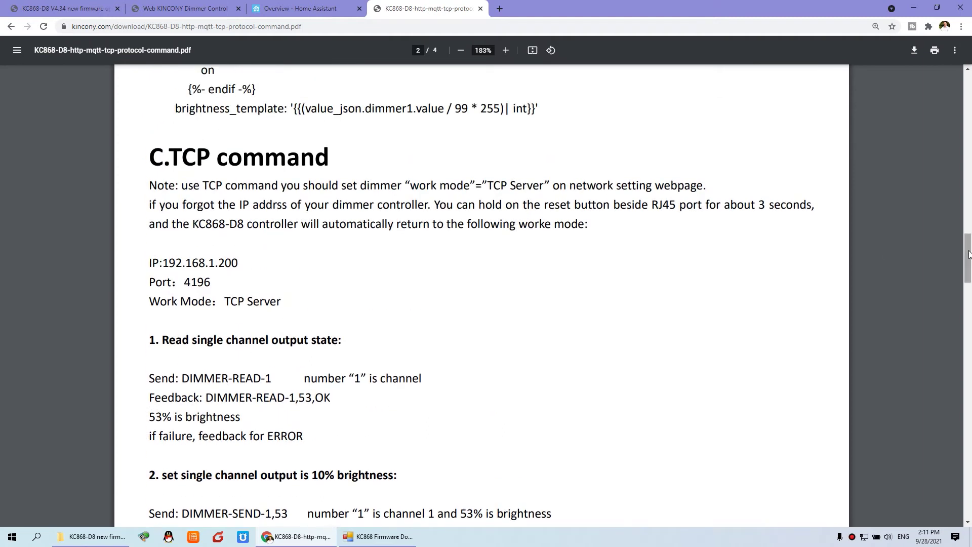
- Examine the RS485 command section, covering single-channel and all-channel read and set commands
drag(969, 253, 969, 357)
scroll(332, 258, up, 3)
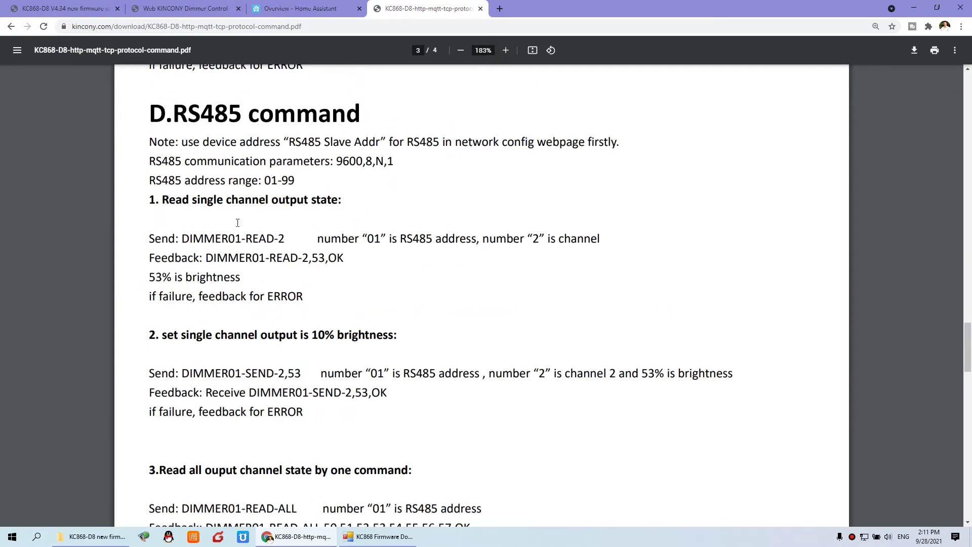
scroll(238, 222, down, 7)
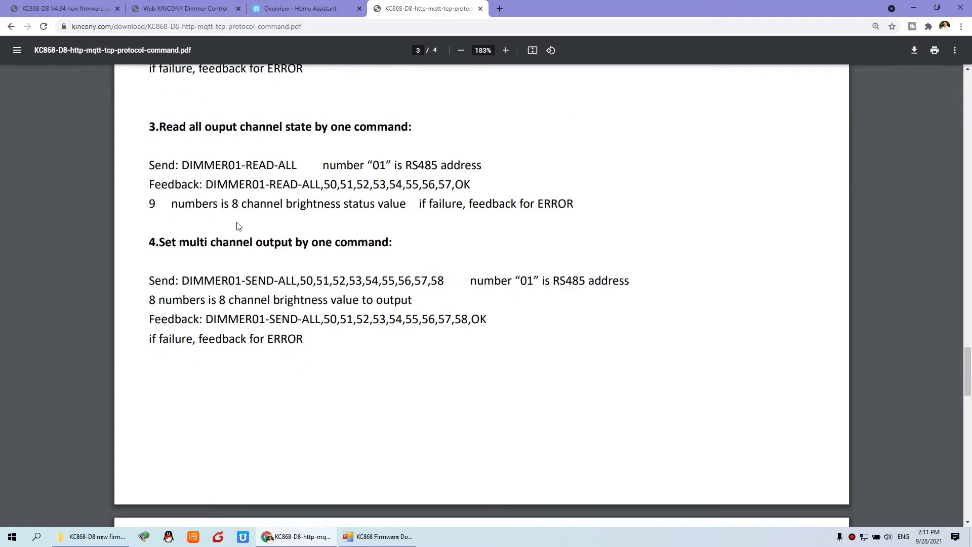
scroll(238, 225, up, 5)
scroll(237, 225, up, 4)
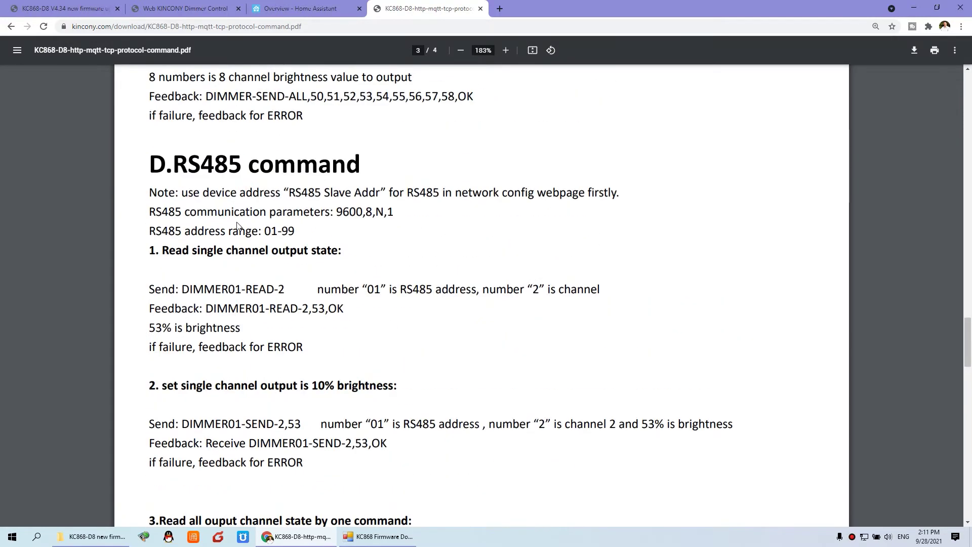
- Return to the firmware update post, enlarge it, and highlight improvement 3, "add web config password."
click(56, 5)
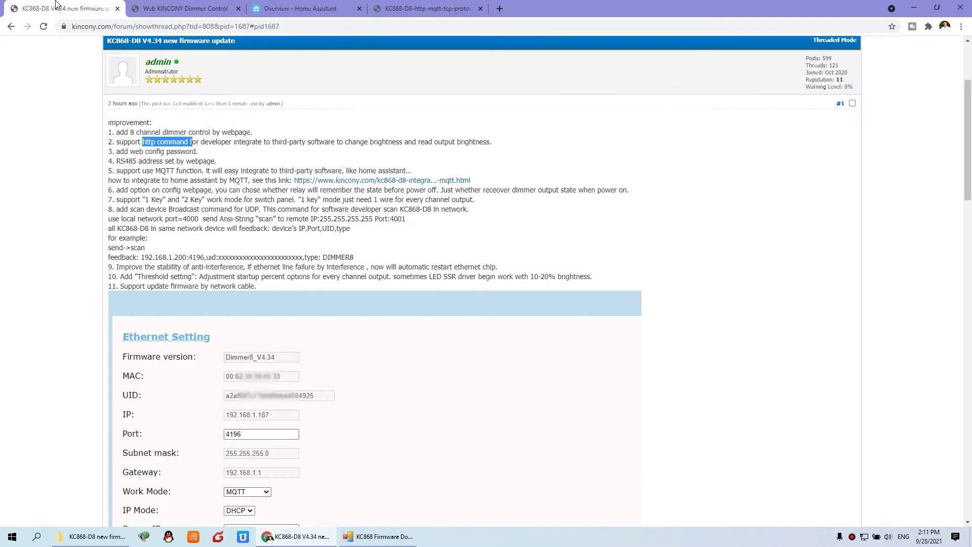
ctrl+scroll(226, 188, up, 5)
click(128, 254)
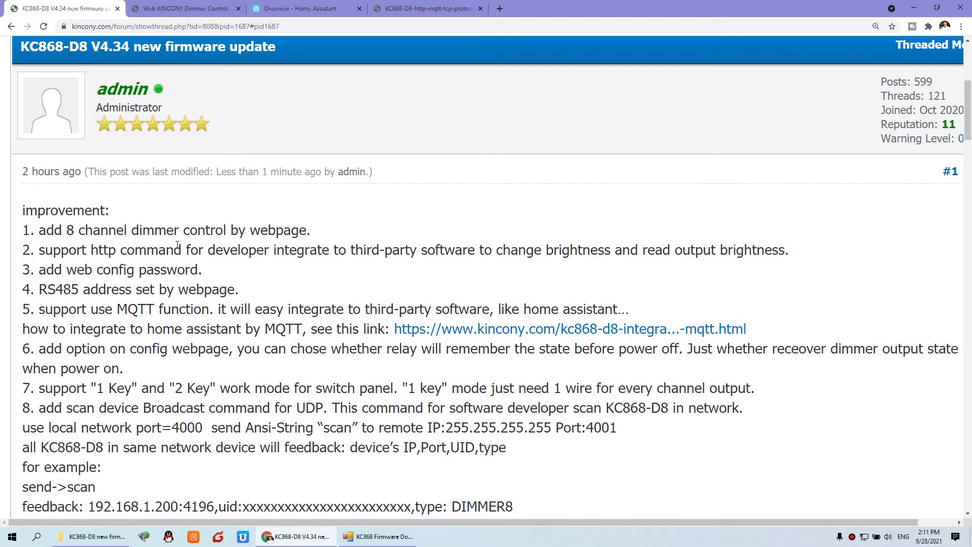
drag(54, 270, 205, 270)
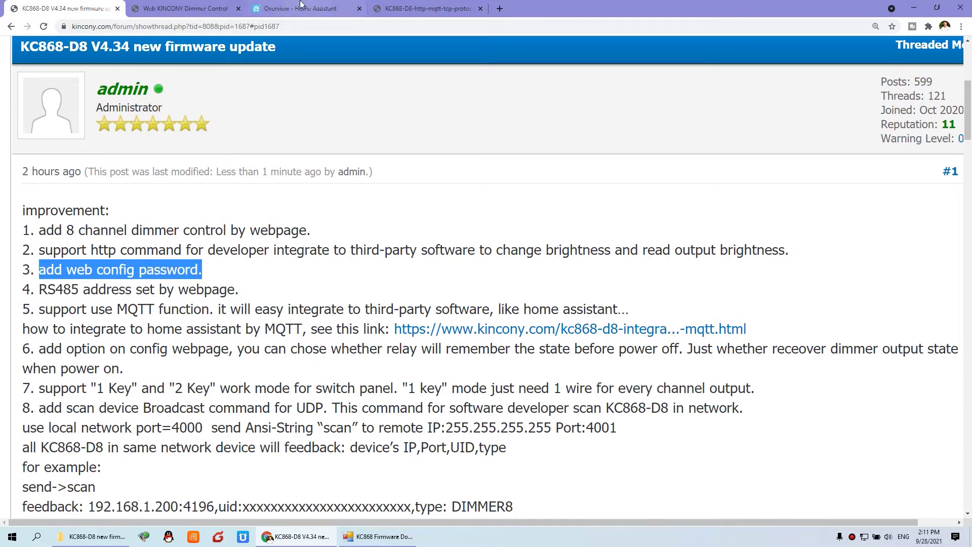
- Go back to the dimmer controller's login page and log in to its Net Setting page
click(184, 6)
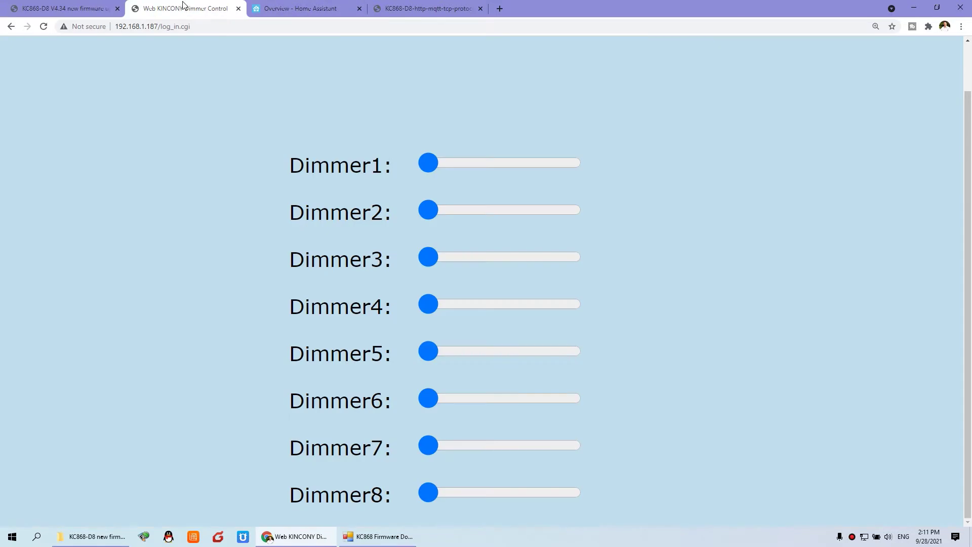
click(10, 26)
scroll(434, 278, down, 2)
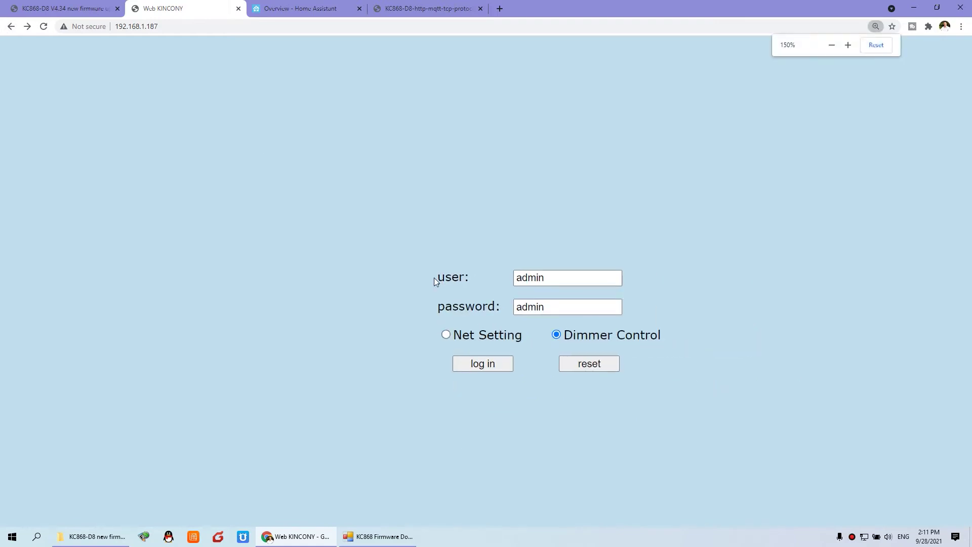
click(498, 370)
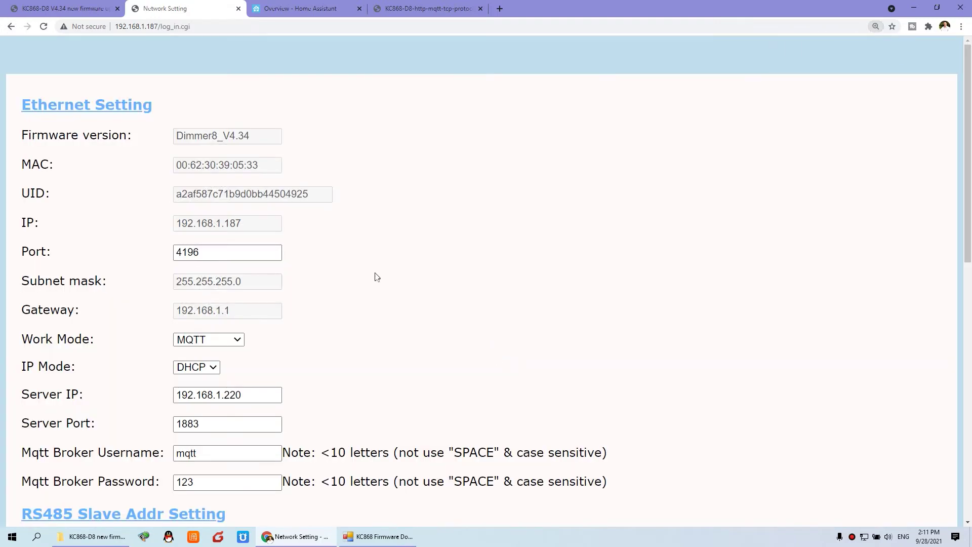
scroll(324, 271, down, 2)
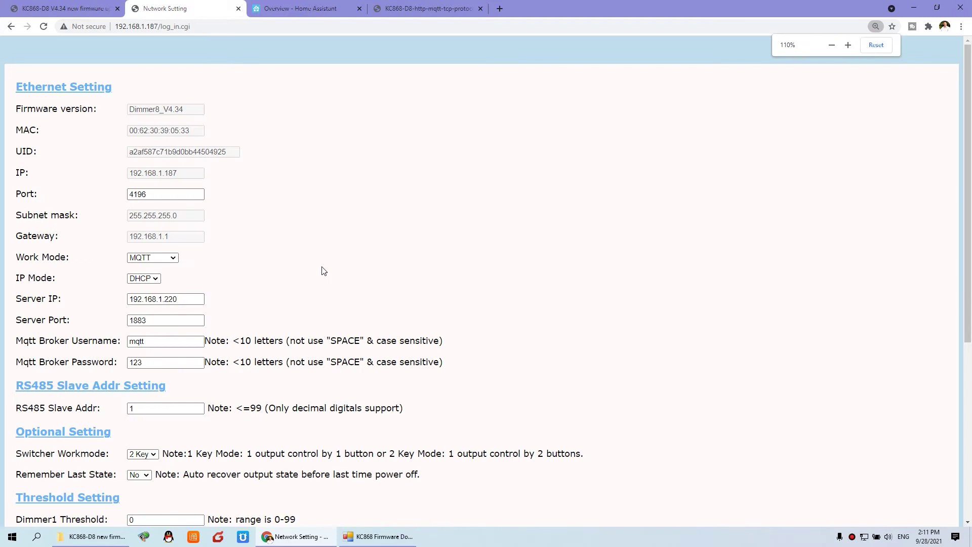
- Examine the Login Password and Post Password fields in the Password Setting section of the Network Setting page
scroll(324, 271, down, 5)
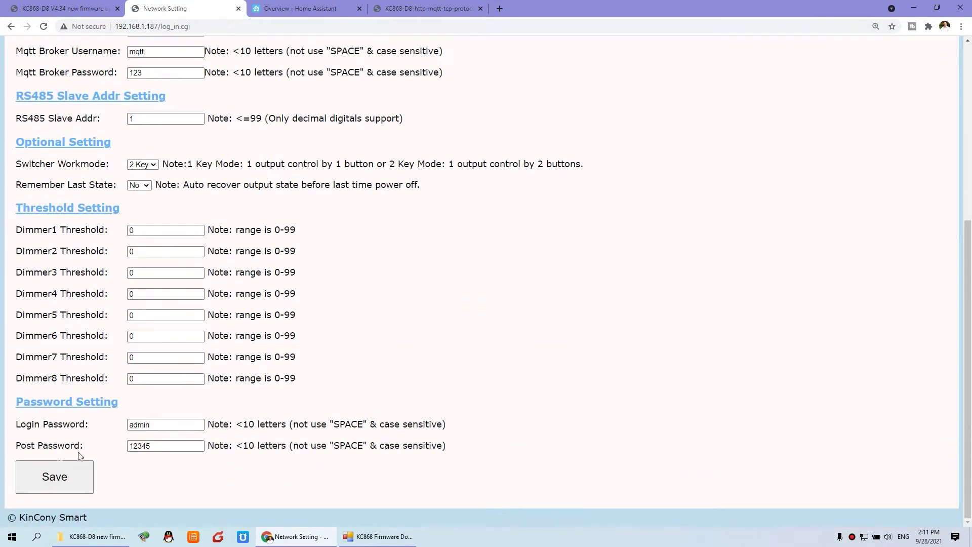
drag(166, 427, 137, 428)
click(116, 426)
drag(161, 447, 130, 448)
click(117, 448)
- Examine the postpwd parameter in the protocol PDF's HTTP commands and match it to the controller's Post Password field
click(414, 9)
scroll(442, 313, up, 20)
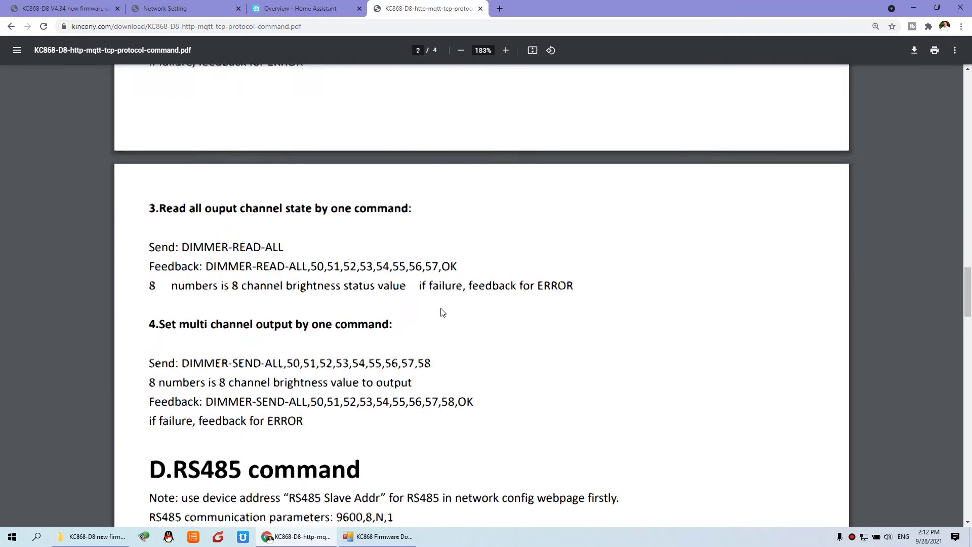
scroll(441, 312, up, 9)
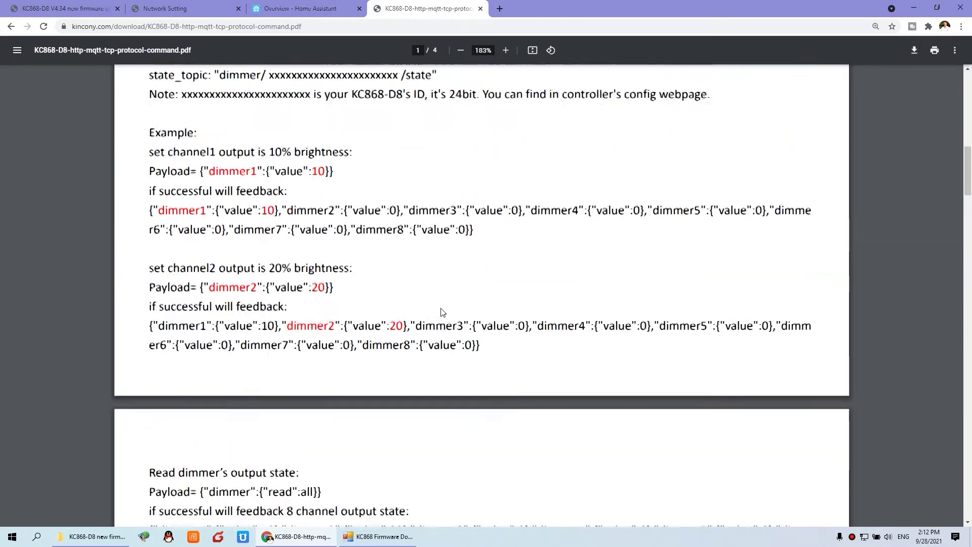
scroll(441, 311, up, 4)
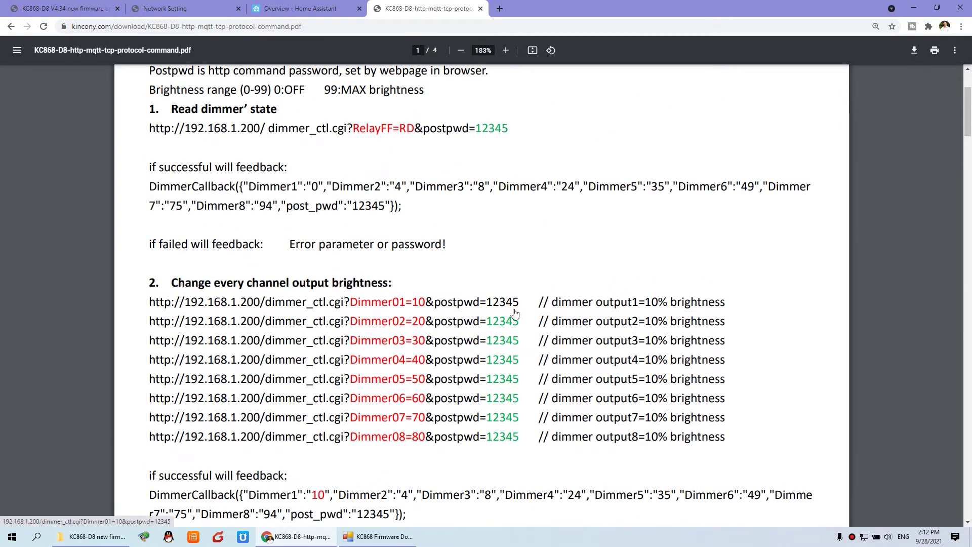
click(167, 8)
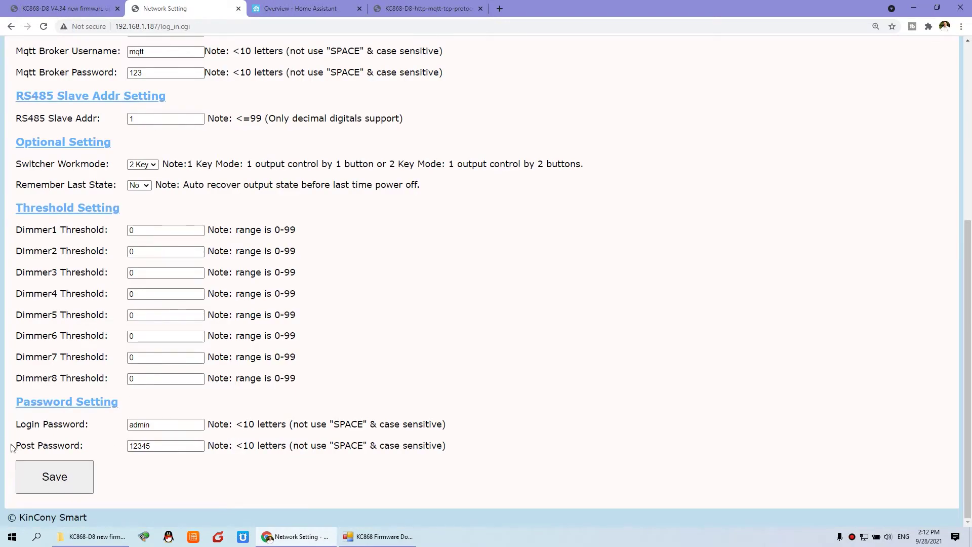
drag(15, 446, 87, 448)
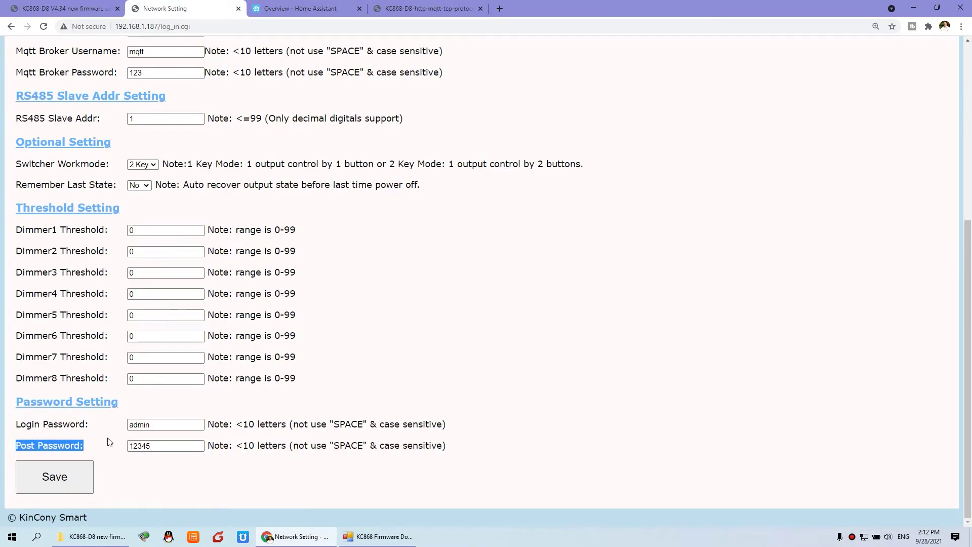
click(23, 429)
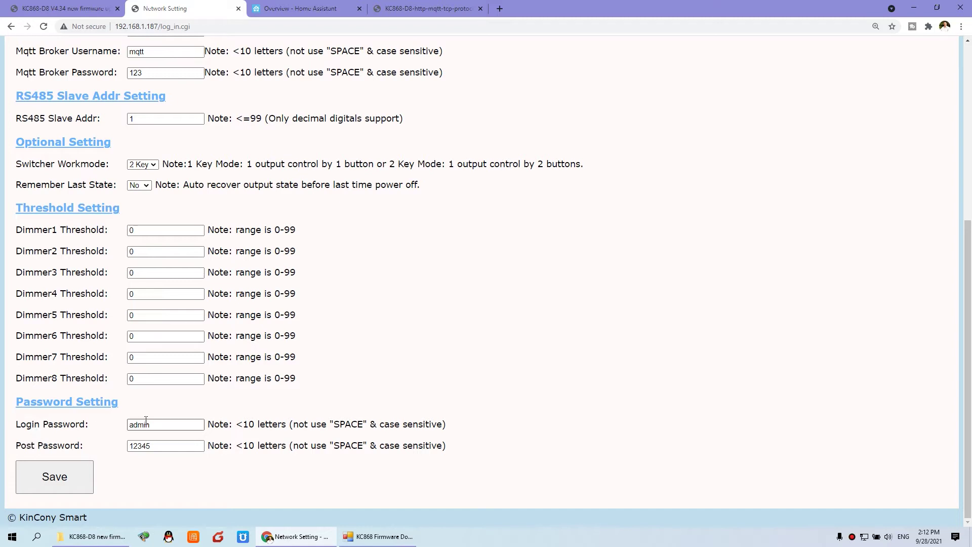
- Highlight improvement 4, "RS485 address set by webpage.", in the forum post and examine the controller's RS485 Slave Addr field
key(ctrl+shift+Tab)
drag(40, 289, 246, 295)
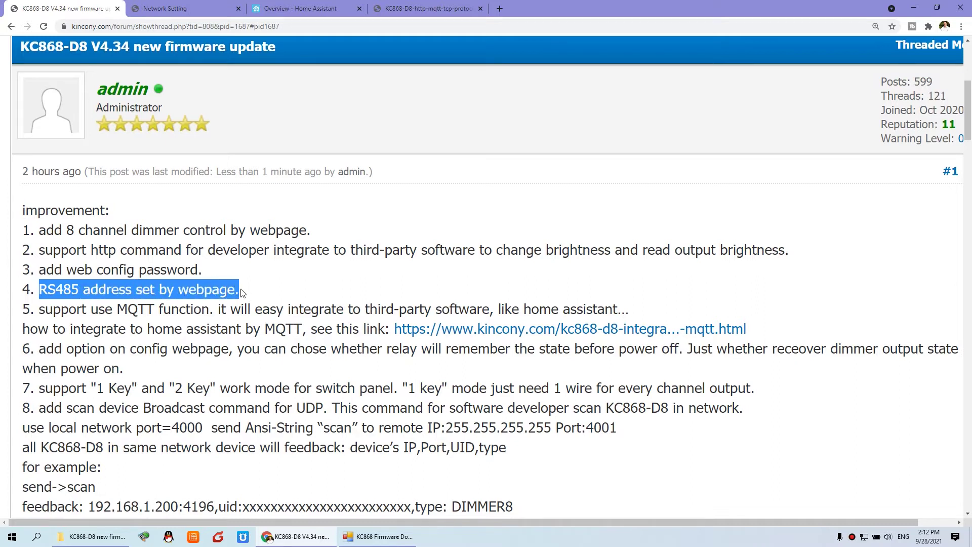
click(216, 8)
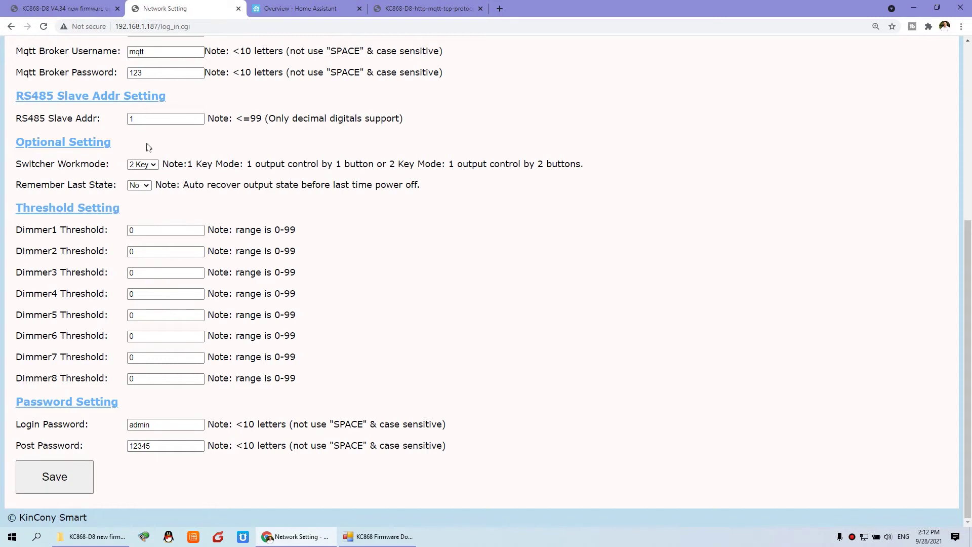
scroll(168, 168, up, 2)
drag(16, 197, 57, 195)
click(116, 198)
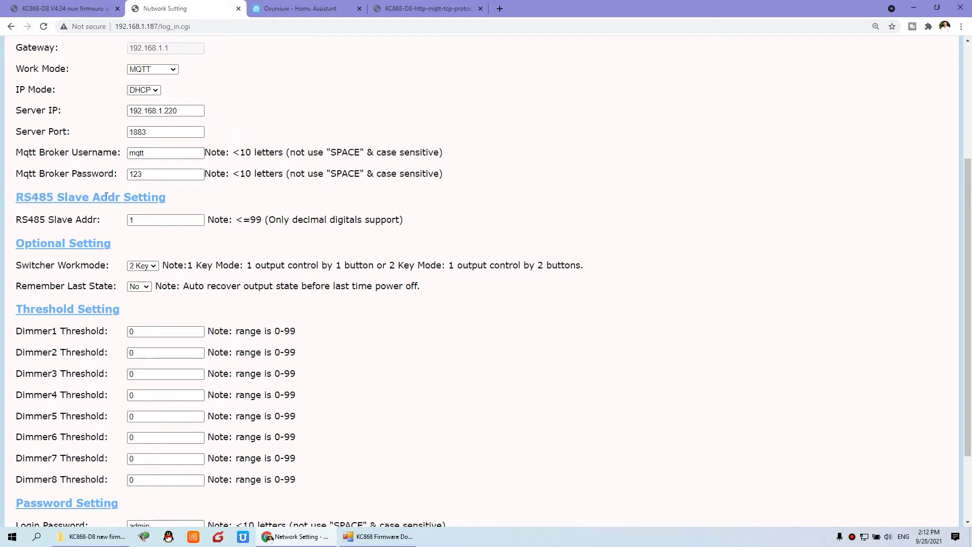
key(Tab)
click(136, 219)
scroll(175, 221, up, 1)
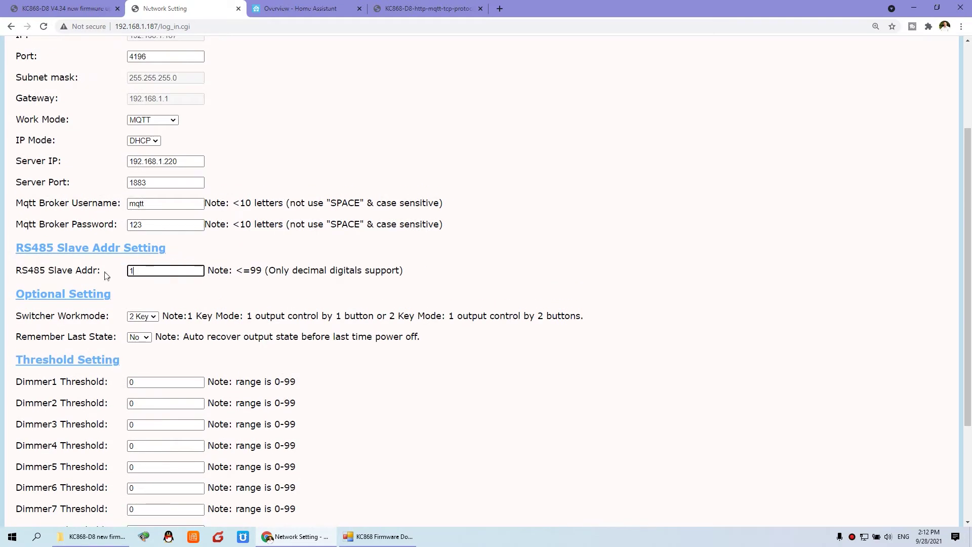
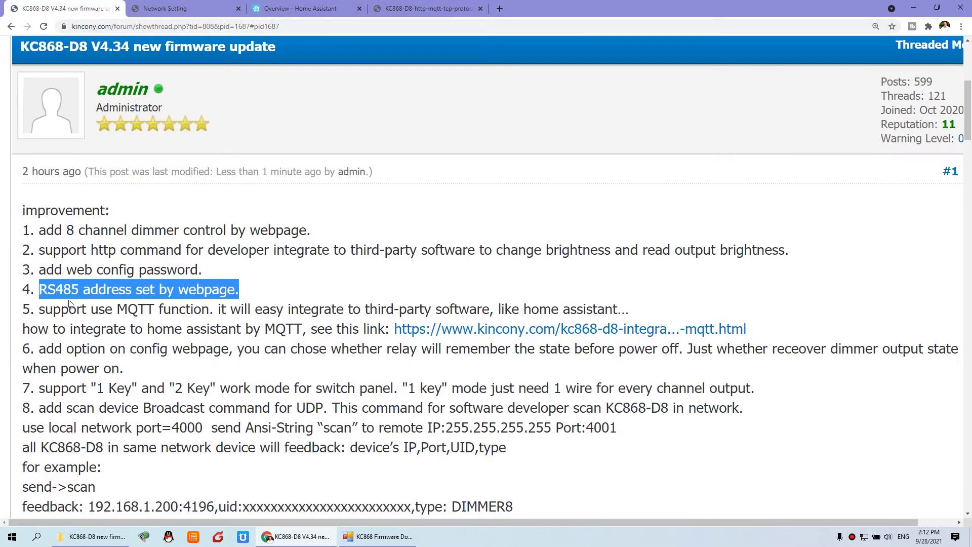
- Highlight "support use MQTT function." in improvement 5 of the post and adjust dimmer1's brightness on the Home Assistant overview
drag(38, 309, 218, 309)
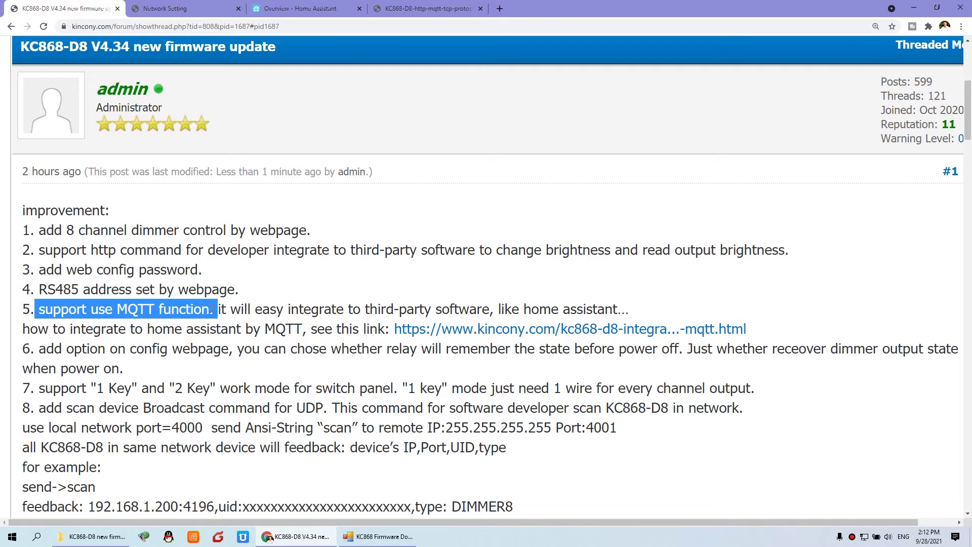
scroll(212, 308, down, 1)
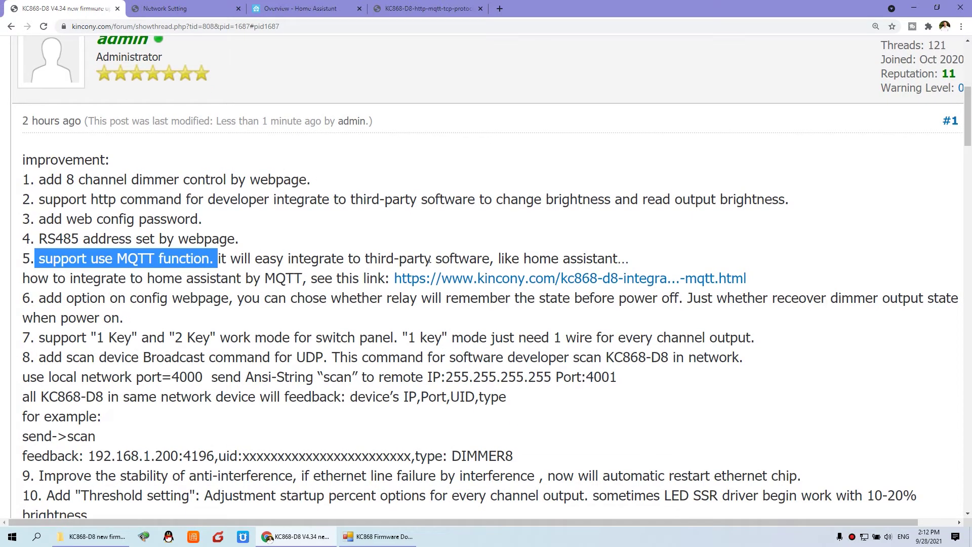
click(324, 8)
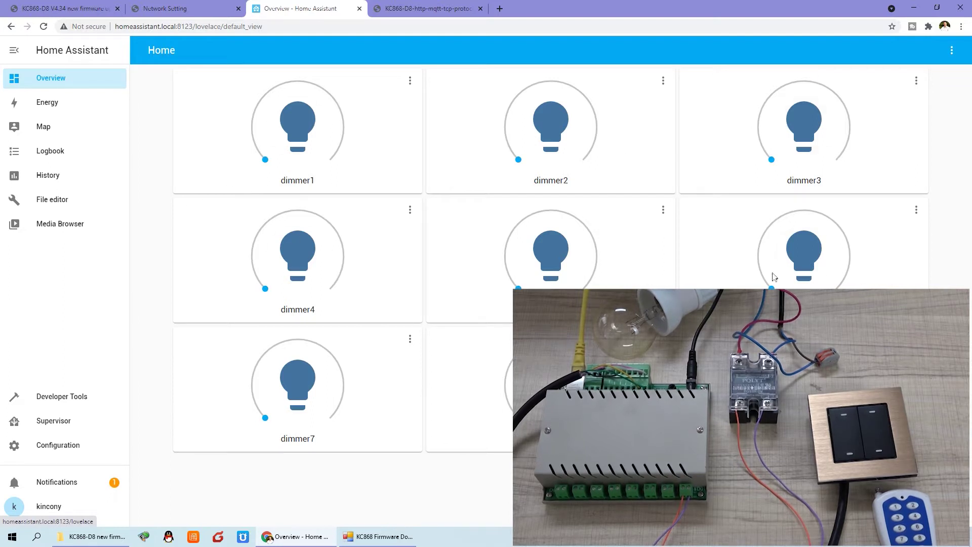
drag(265, 163, 217, 152)
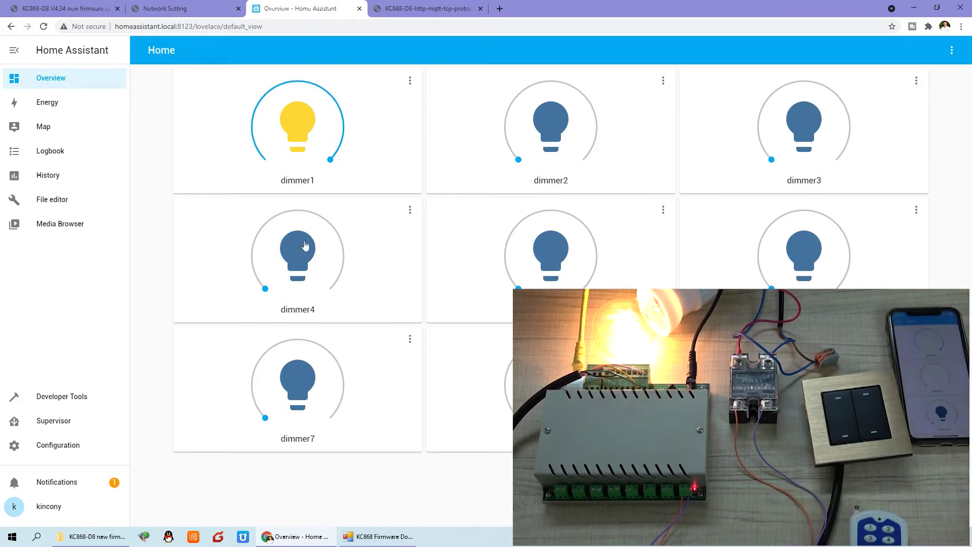
- Leave the protocol PDF for the KinCony document page and open the website's Home Assistant knowledge category
click(56, 9)
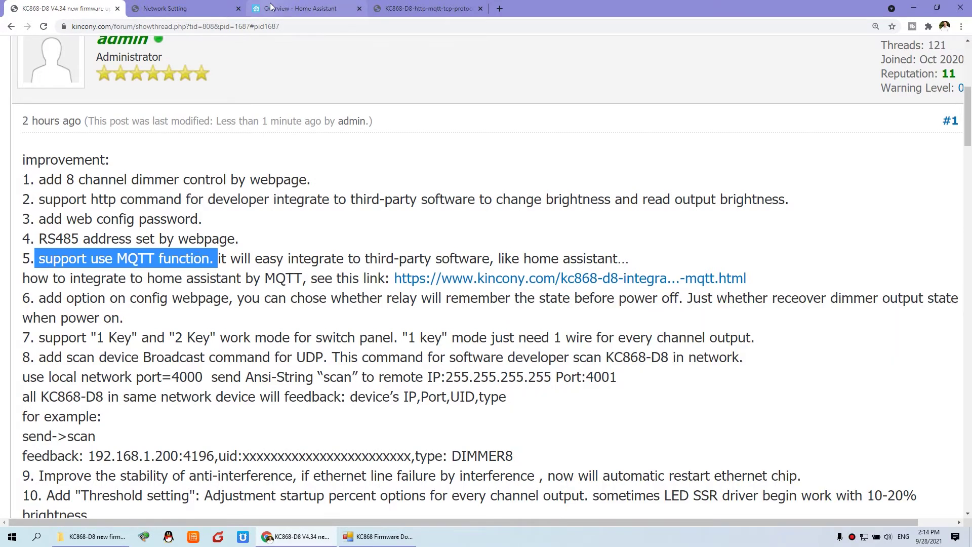
click(306, 10)
click(418, 11)
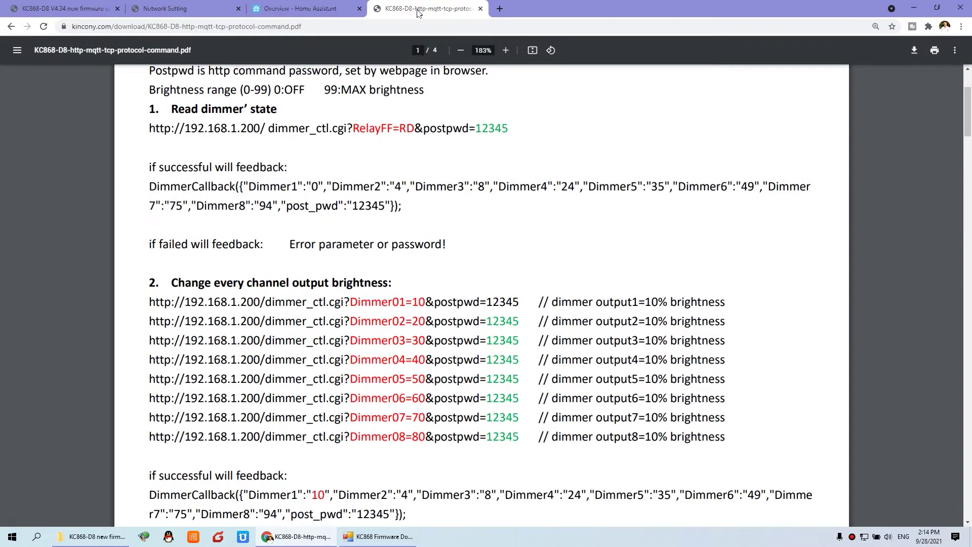
click(14, 27)
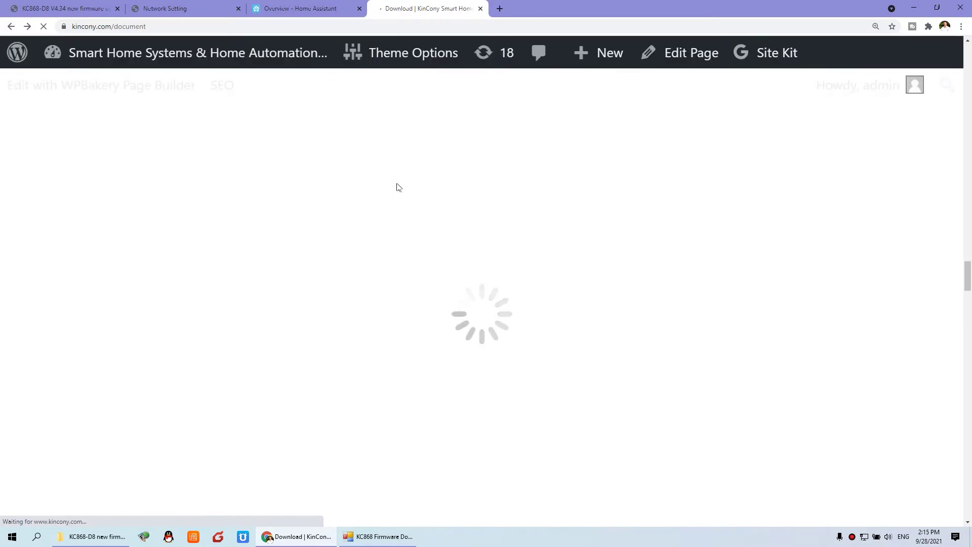
key(ctrl+0)
scroll(397, 183, up, 10)
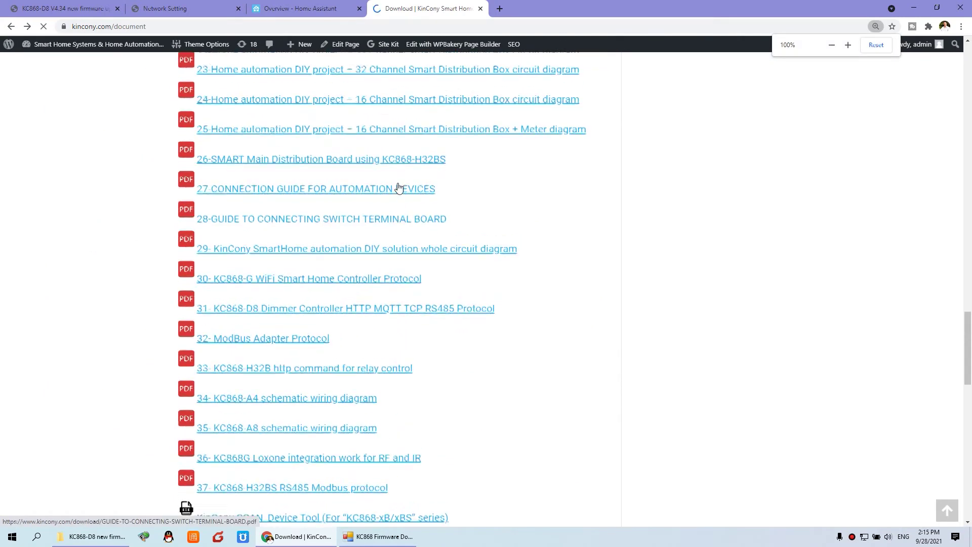
scroll(403, 189, up, 15)
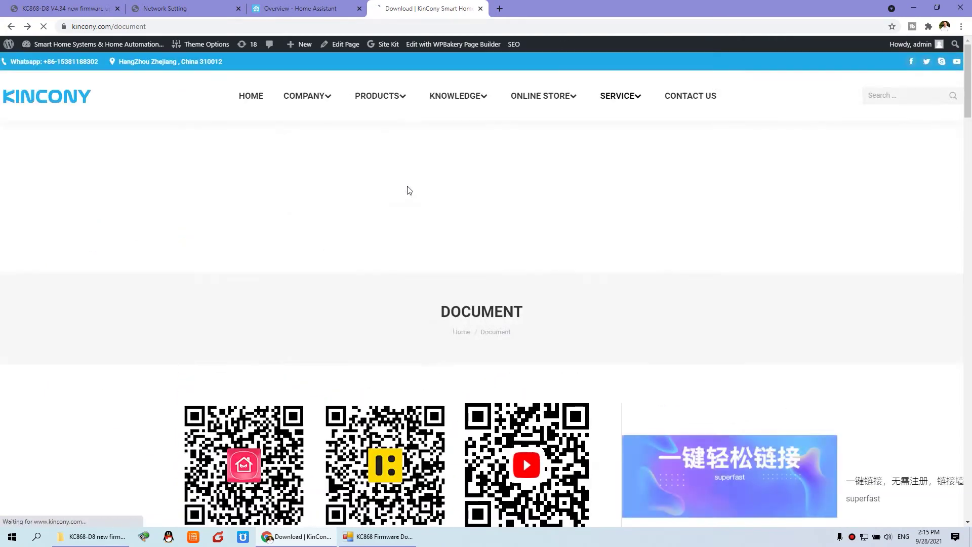
mouse_move(452, 97)
click(454, 242)
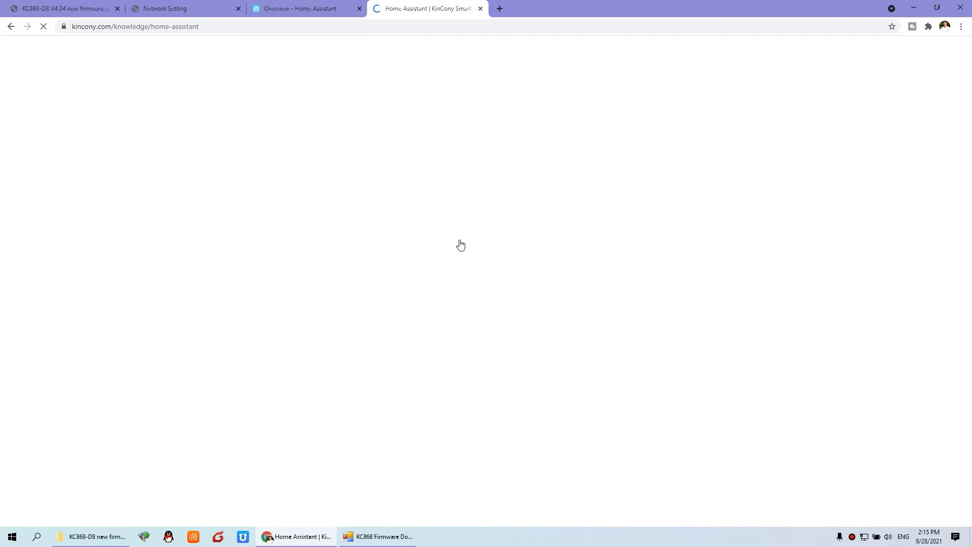
- Enlarge the category page to 125% and open the article "KC868-D8 integrate Home Assistant by MQTT"
key(ctrl+plus)
key(ctrl+plus)
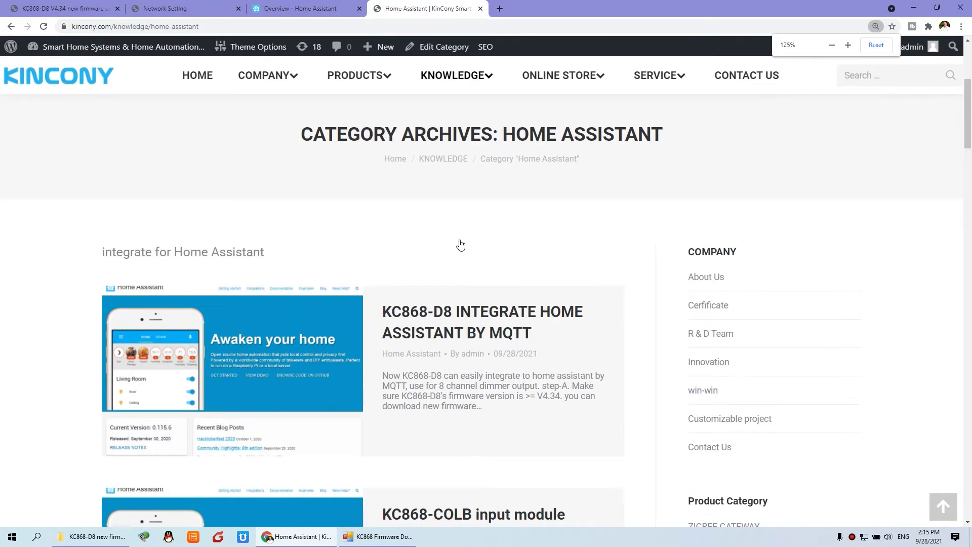
scroll(460, 245, down, 2)
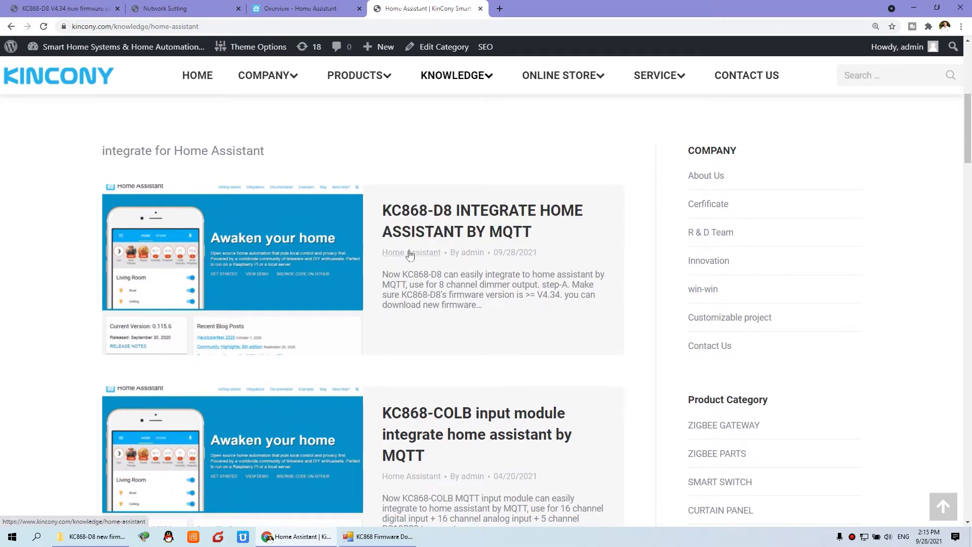
click(485, 236)
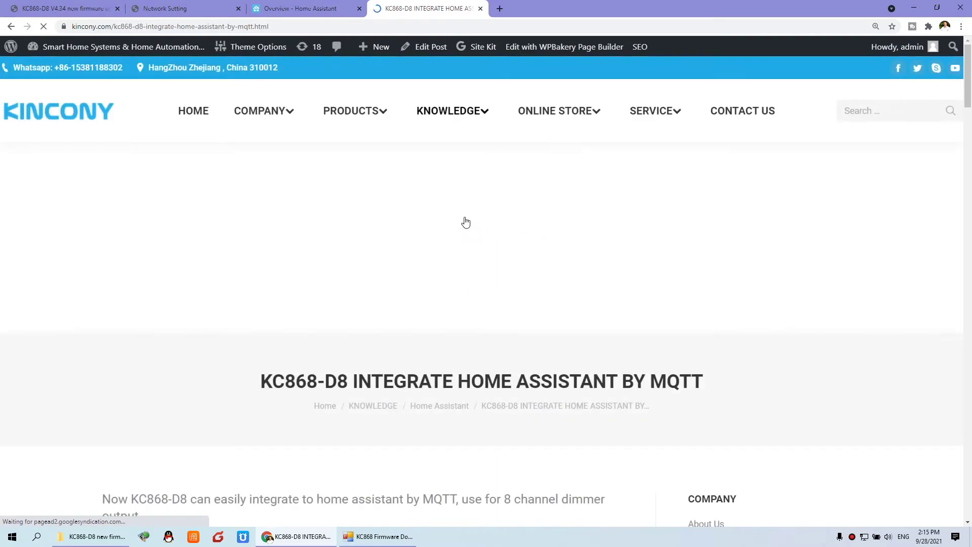
- Examine the article's Ethernet settings, Mosquitto broker setup, configuration.yaml example and dimmer config file downloads
scroll(464, 219, down, 7)
scroll(376, 277, down, 11)
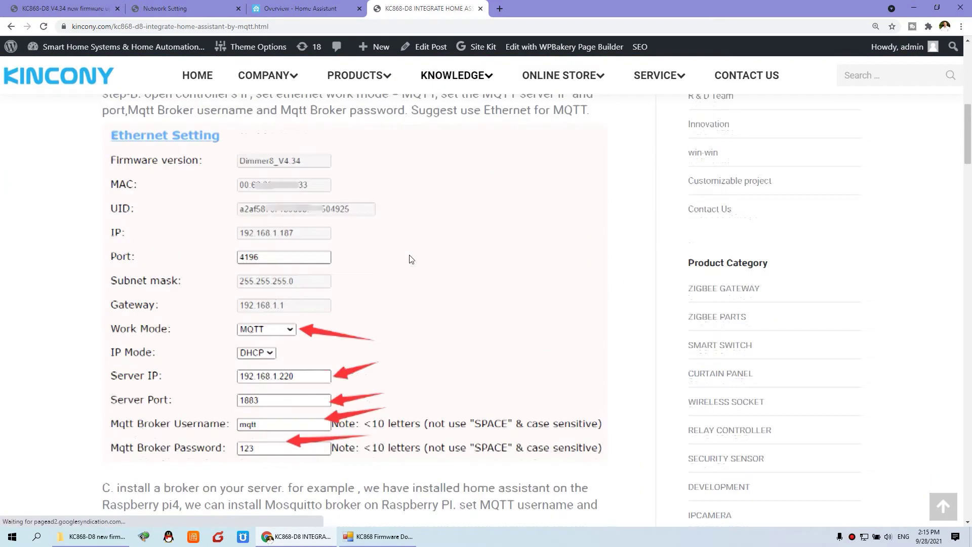
scroll(423, 273, down, 4)
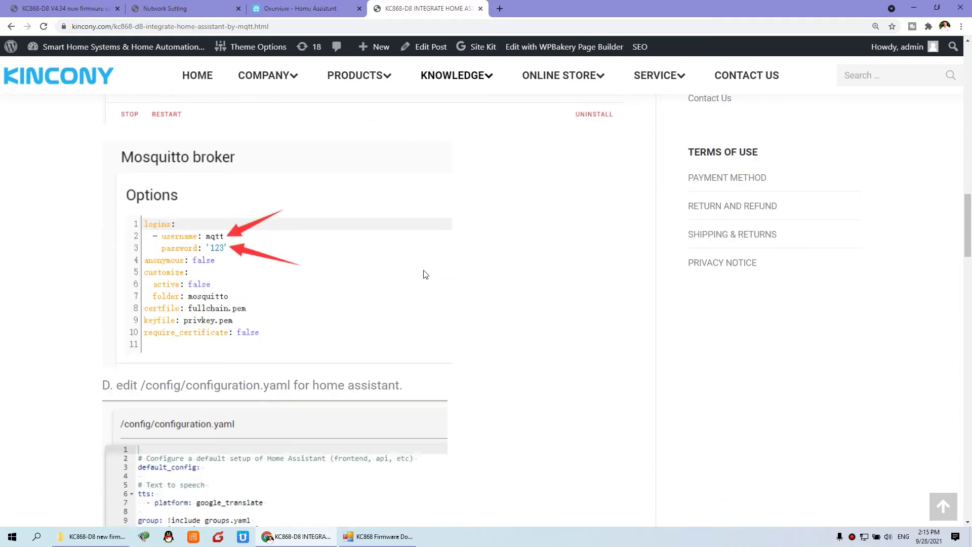
scroll(423, 271, up, 5)
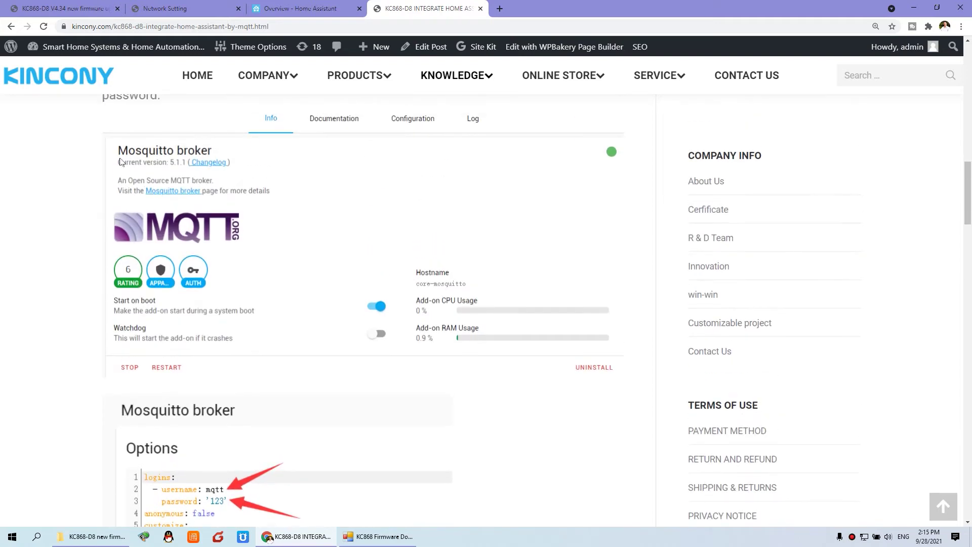
scroll(403, 291, down, 12)
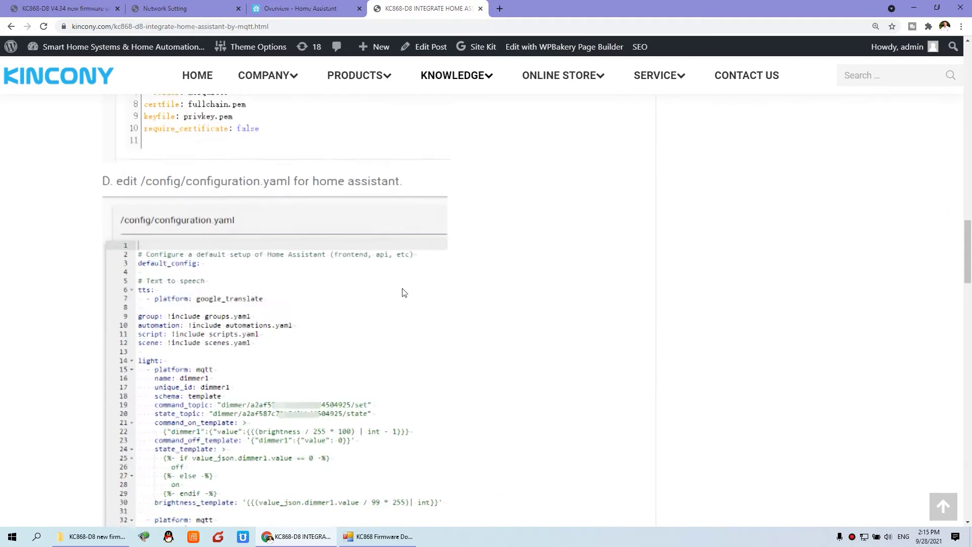
scroll(249, 293, up, 2)
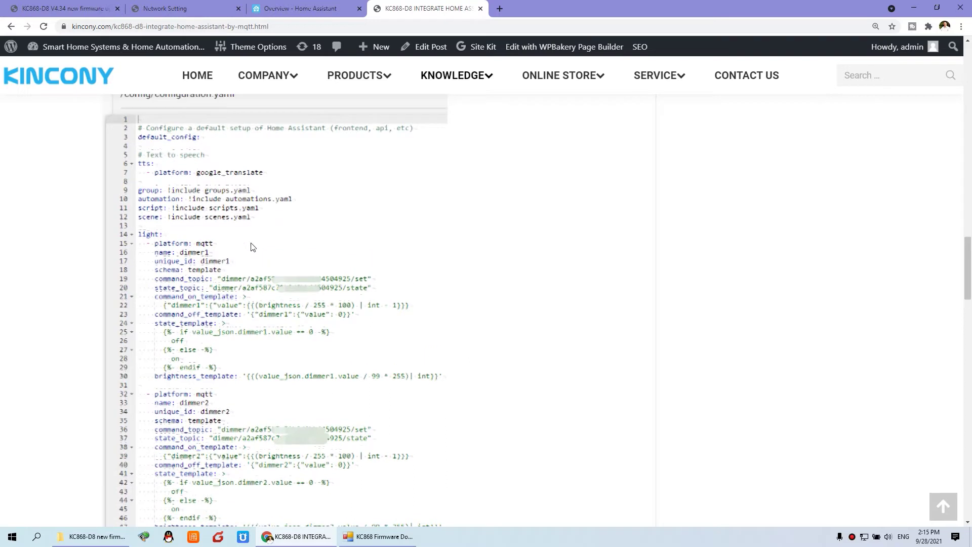
scroll(383, 347, down, 10)
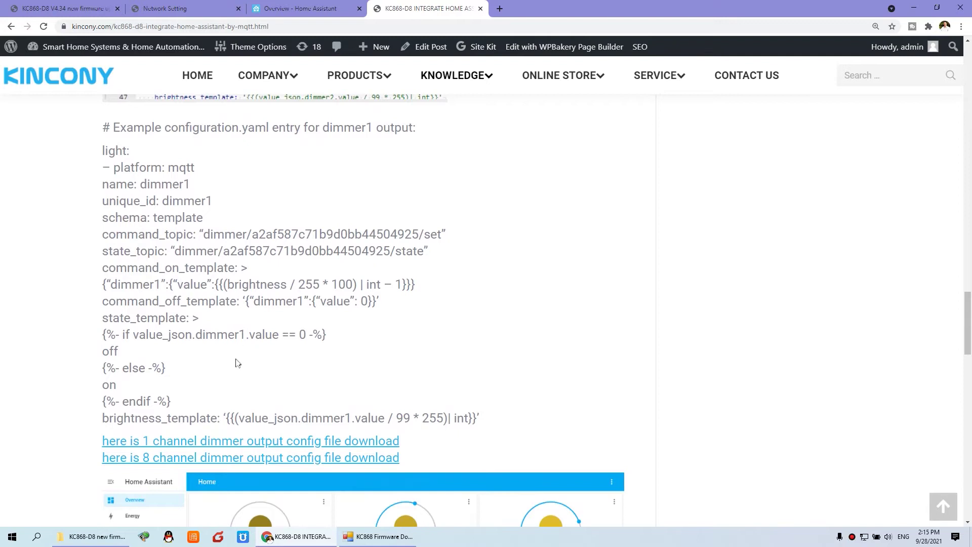
- Leave the integration article for the forum post and highlight improvement 6's wording on the config webpage option and dimmer output state recovery
scroll(230, 386, down, 7)
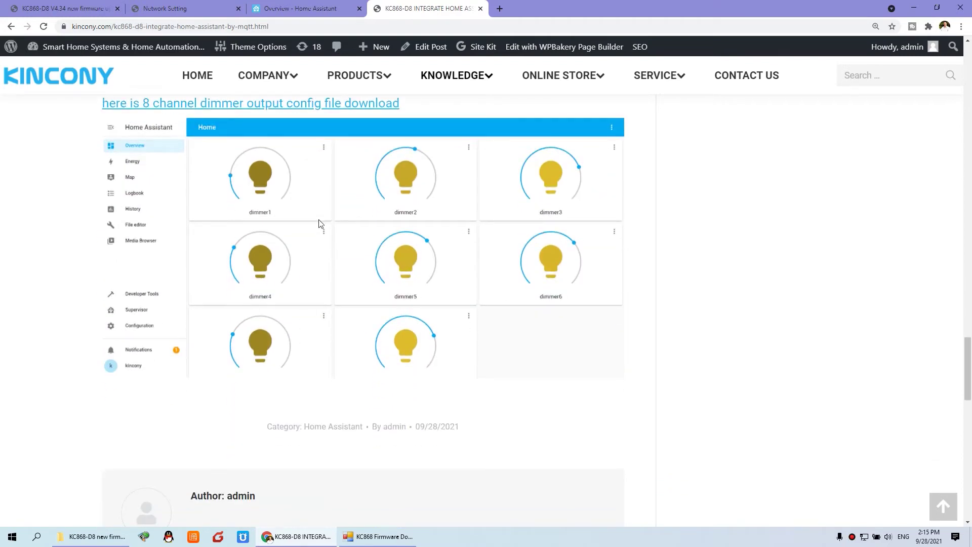
click(61, 8)
click(105, 174)
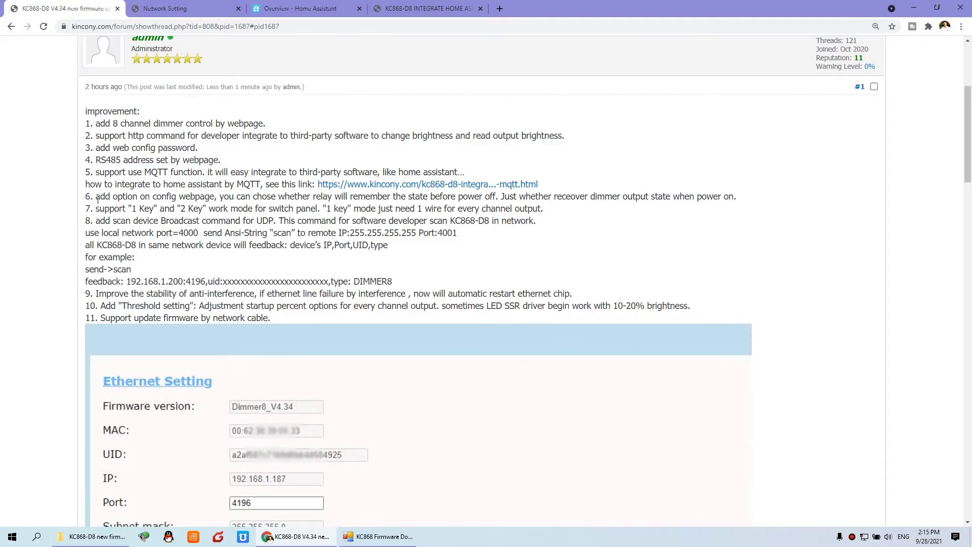
drag(100, 197, 212, 197)
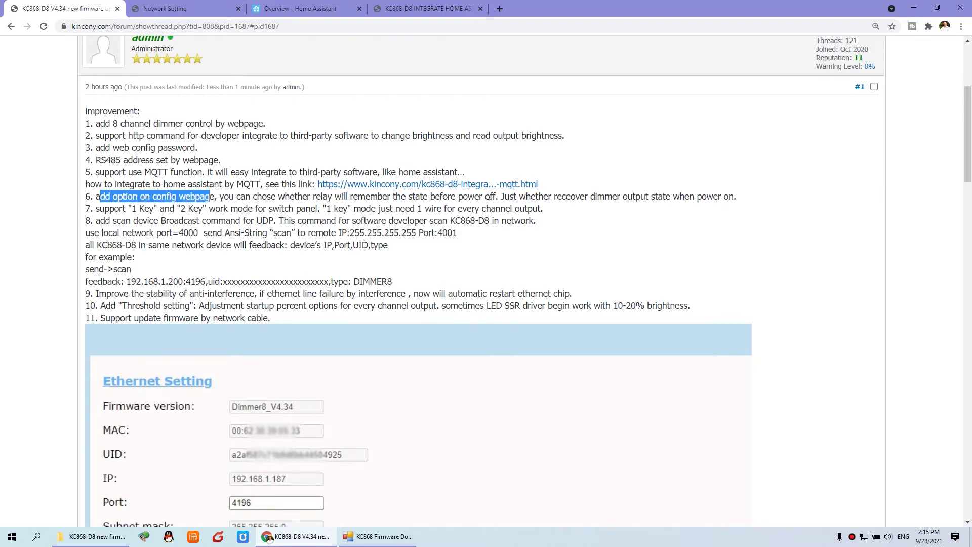
drag(270, 197, 723, 196)
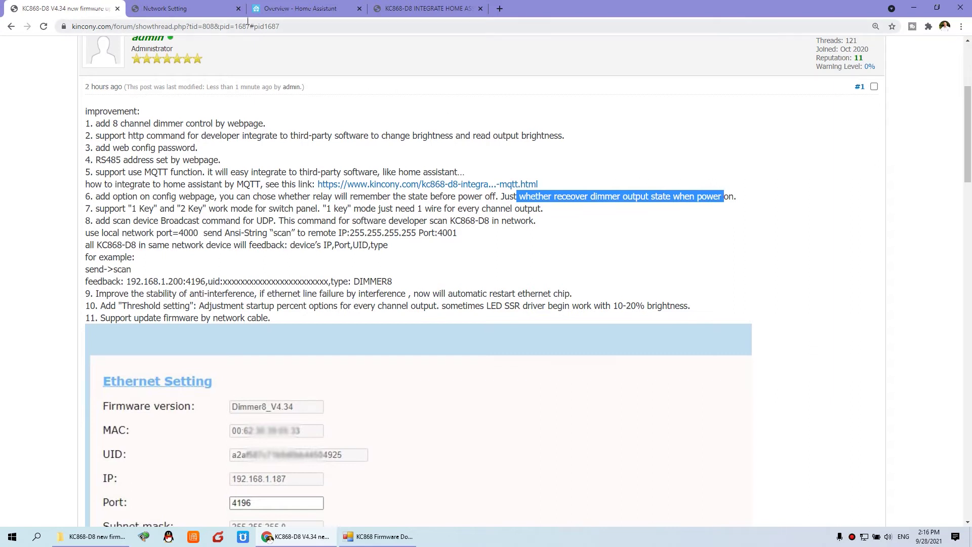
- Examine the Remember Last State option on the controller's Network Setting page, highlighting its label and note and viewing its choices
click(182, 8)
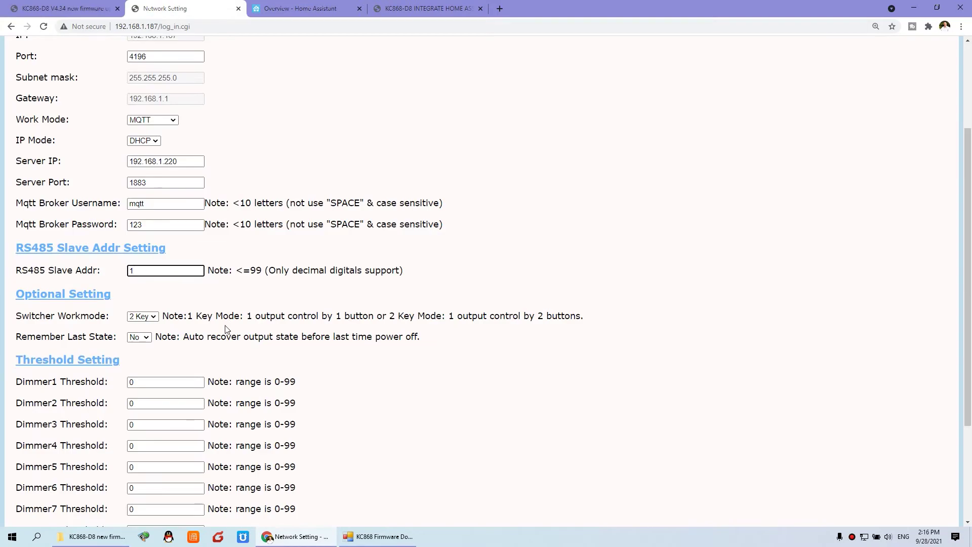
scroll(219, 319, down, 1)
drag(18, 289, 117, 290)
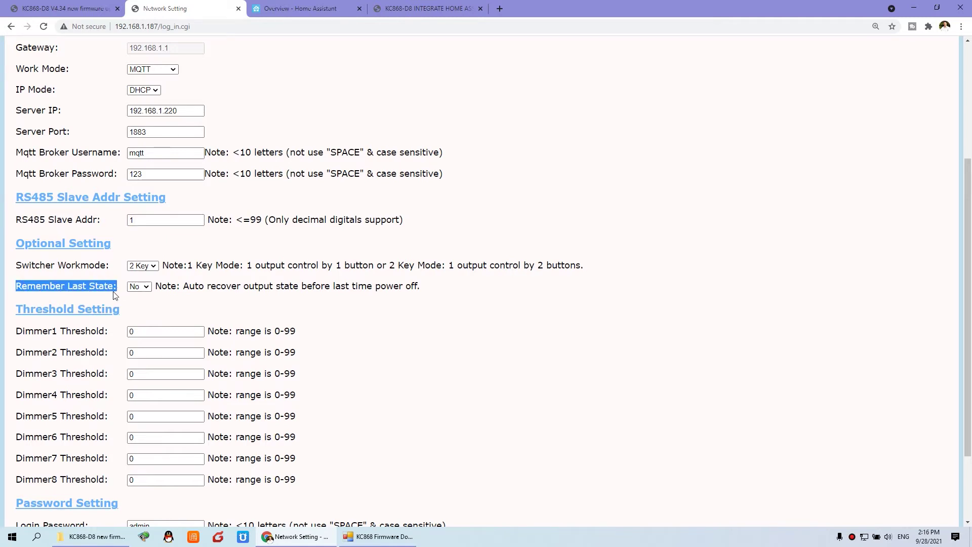
click(144, 288)
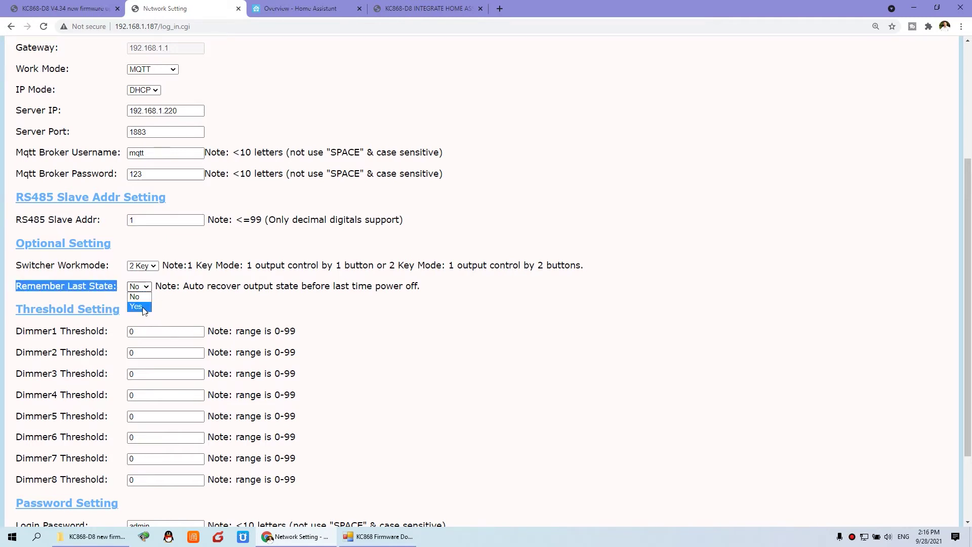
click(144, 288)
click(144, 288)
click(174, 291)
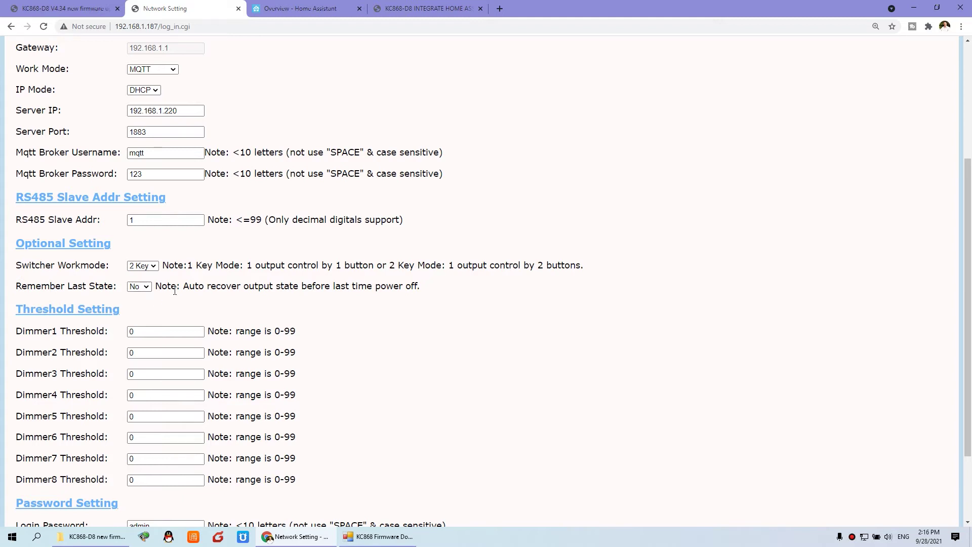
drag(187, 285, 418, 287)
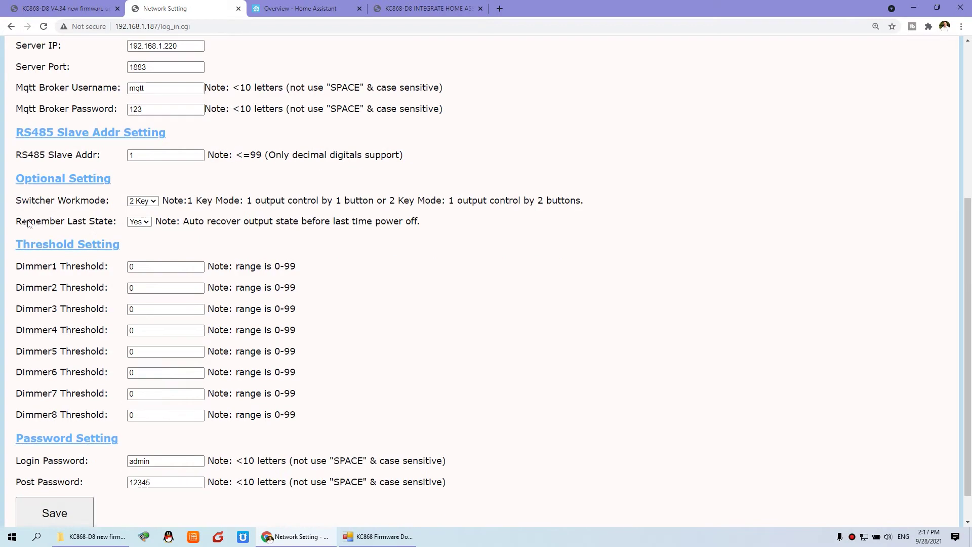
drag(21, 222, 106, 223)
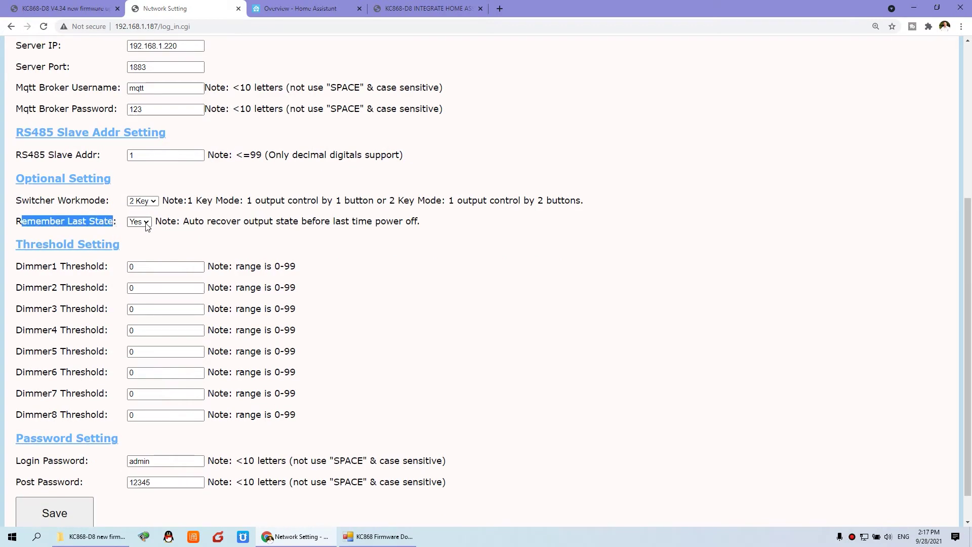
- Return to the forum post and enlarge the page to 200%
click(76, 6)
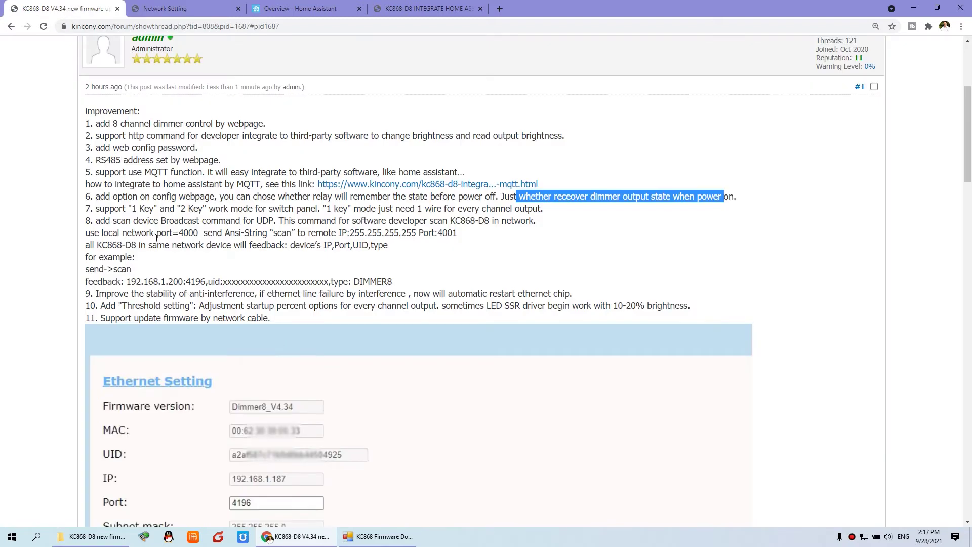
key(ctrl+plus)
key(ctrl+plus)
key(ctrl+plus)
key(ctrl+plus)
key(ctrl+plus)
click(26, 312)
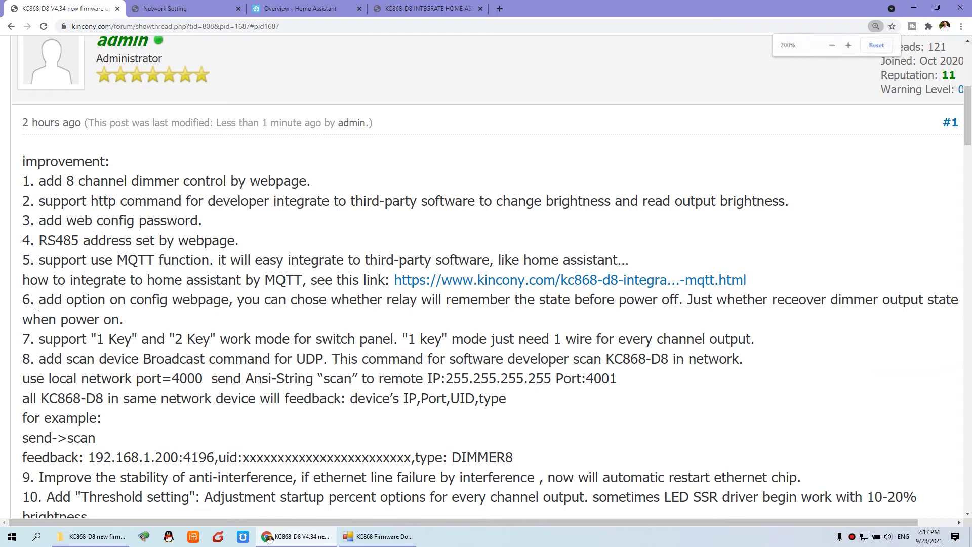
- Highlight the "1 Key" and "2 Key" work mode wording in improvement 7 of the post
scroll(26, 312, down, 1)
drag(22, 288, 208, 287)
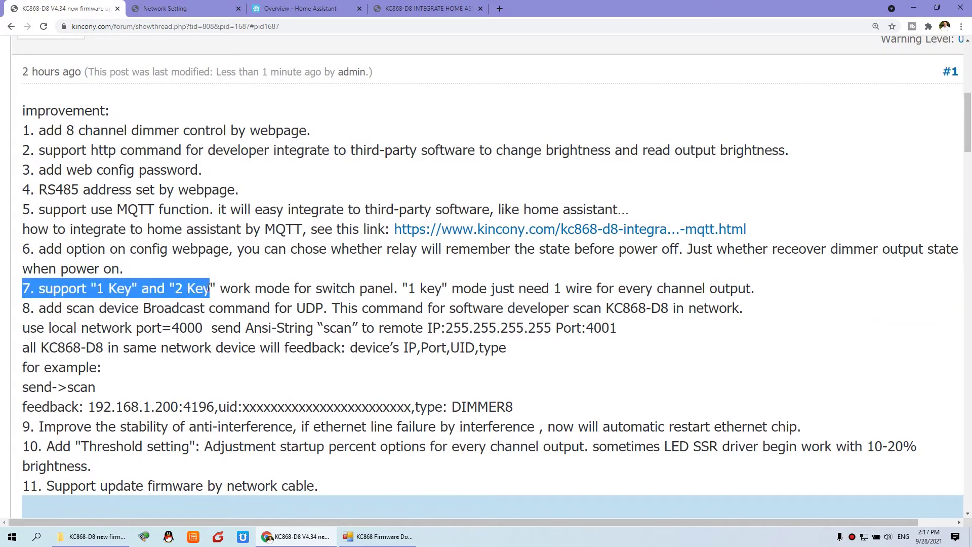
click(129, 296)
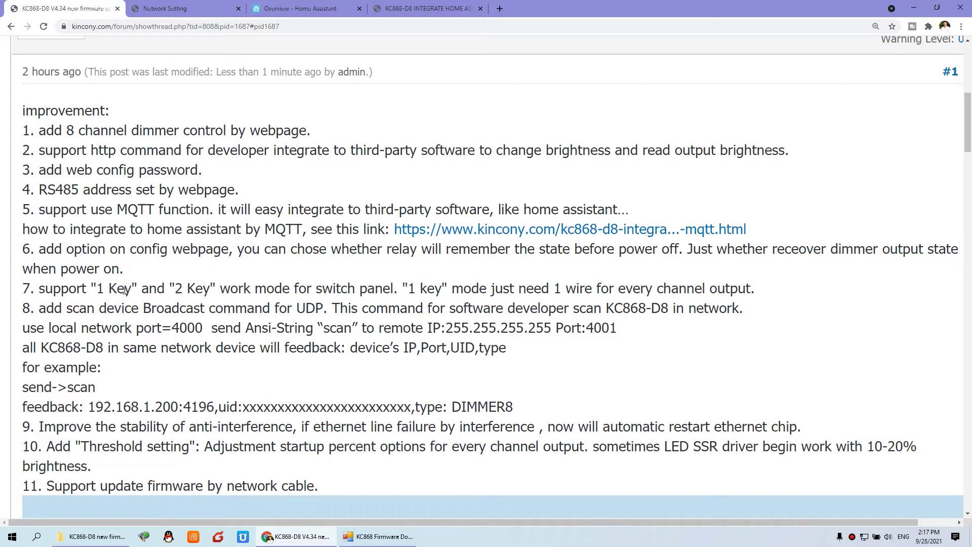
drag(93, 286, 216, 285)
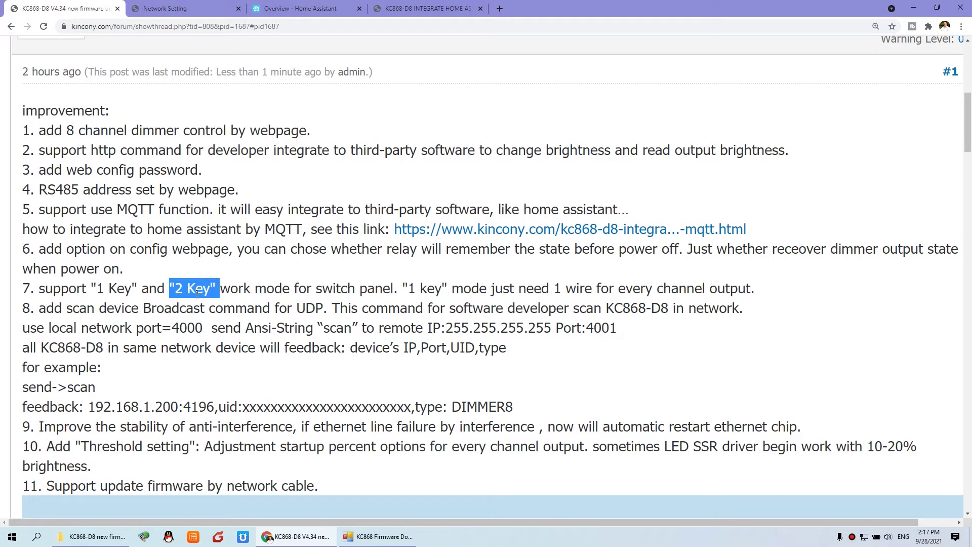
- On the controller's Network Setting page, set Switcher Workmode to 1 Key and Remember Last State to No, and save the settings
click(195, 7)
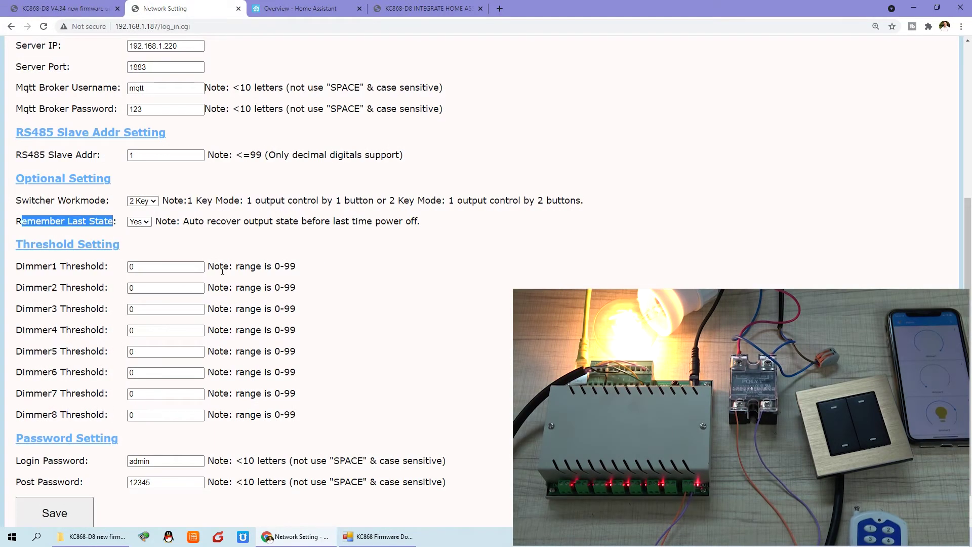
click(34, 203)
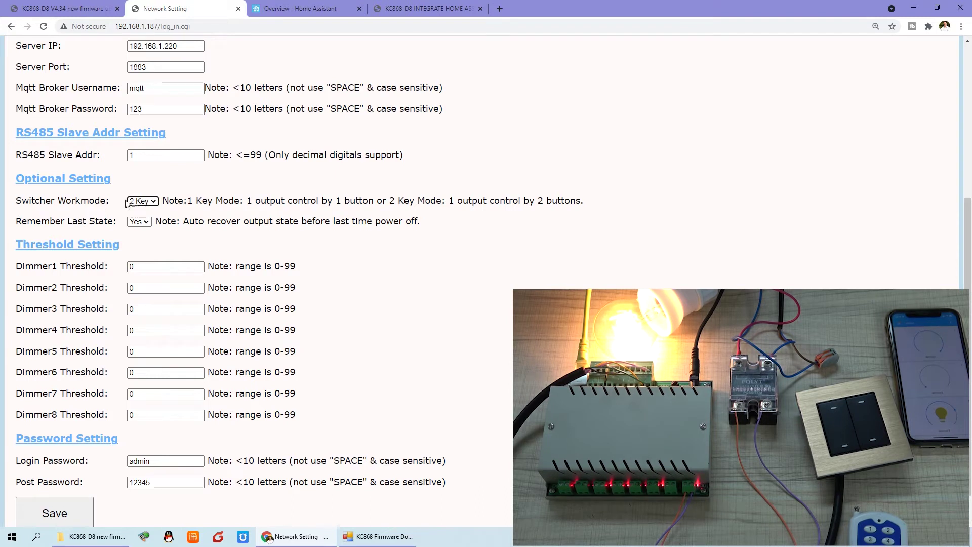
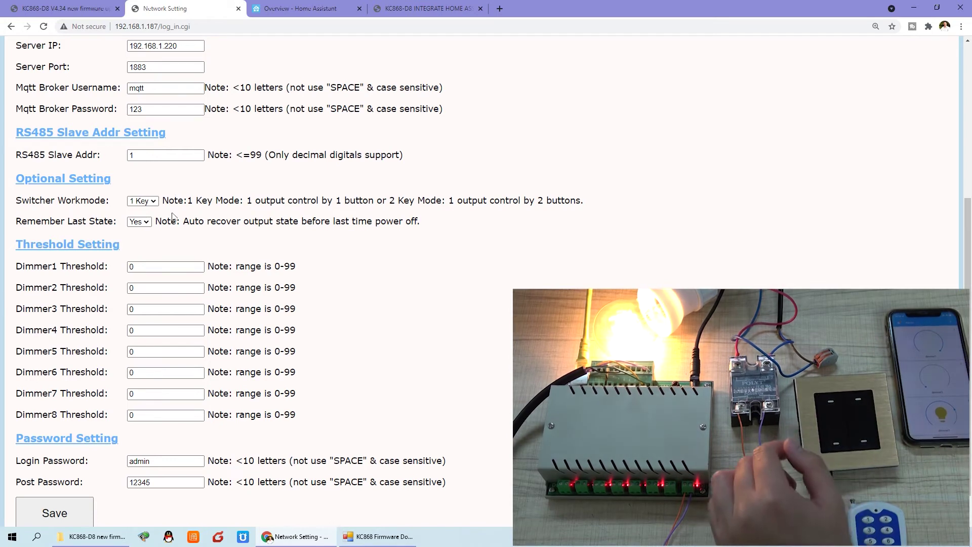
click(139, 221)
click(139, 239)
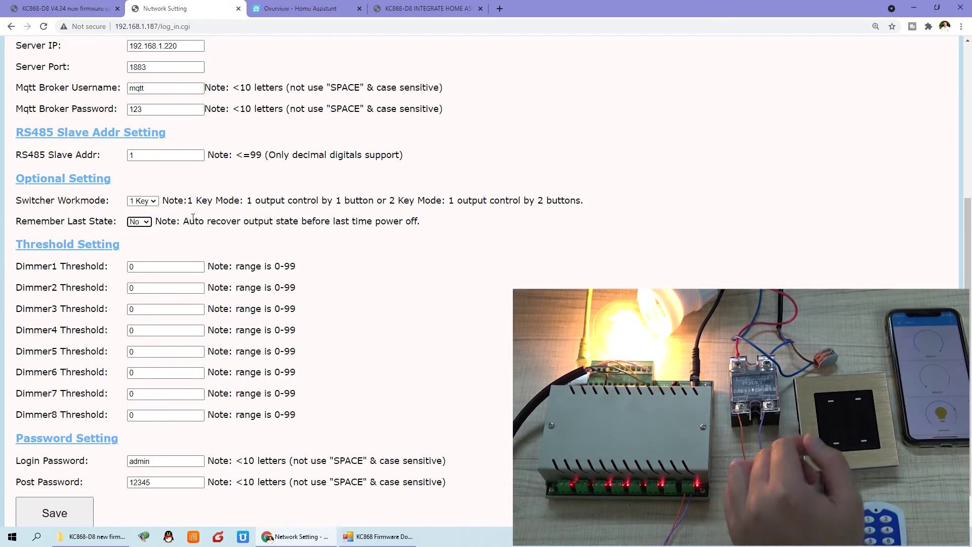
click(236, 245)
scroll(236, 245, down, 1)
click(74, 483)
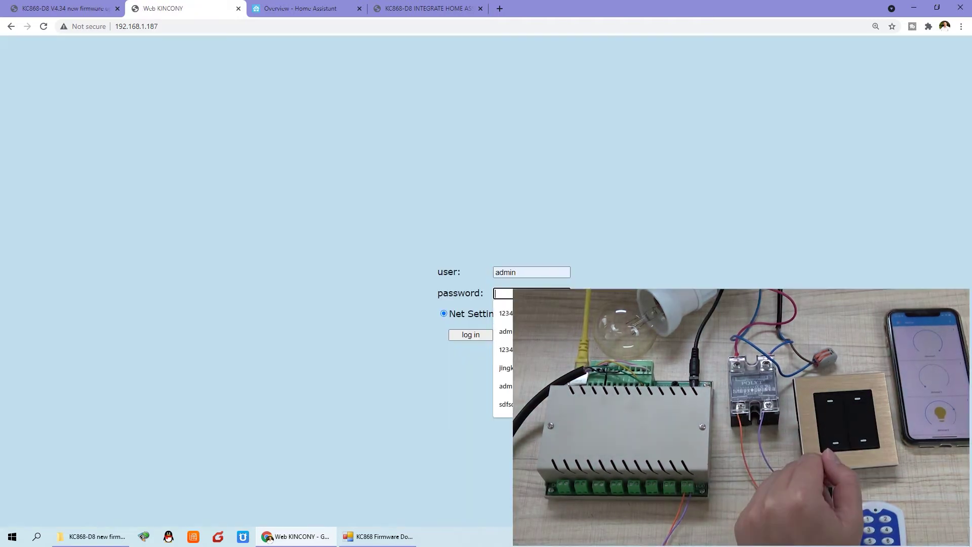
- Log back in to the controller's web page with the login password and bring up the Optional Setting section
click(505, 313)
click(468, 335)
scroll(211, 374, down, 2)
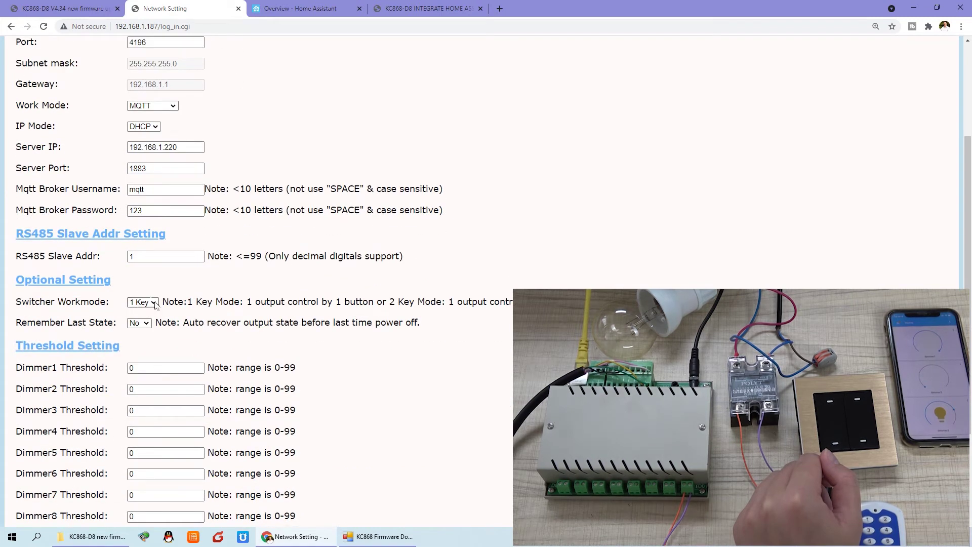
scroll(174, 297, down, 1)
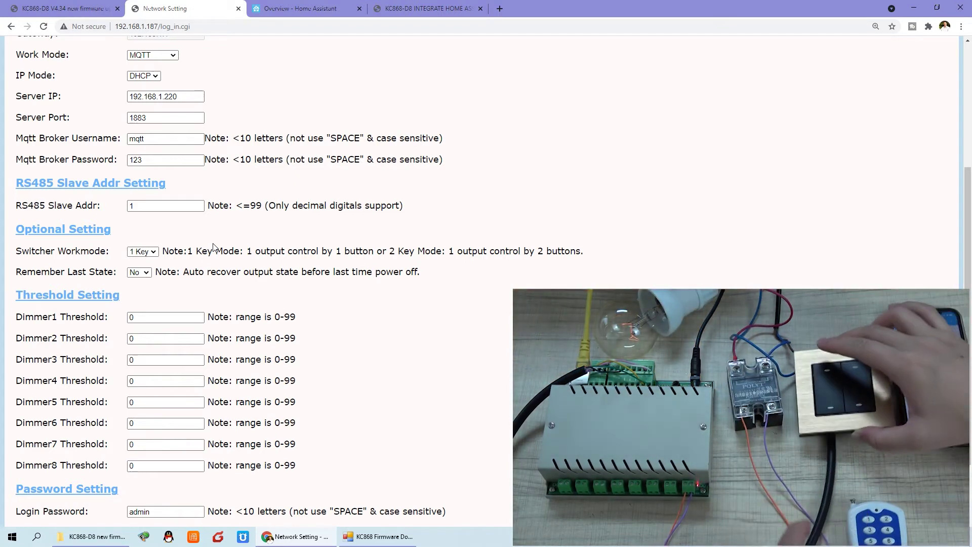
- Highlight improvement 8's scan device broadcast command in the post and launch KinCony-SCAN_Device-2.exe from the KC868-D8 new firmware folder
click(69, 7)
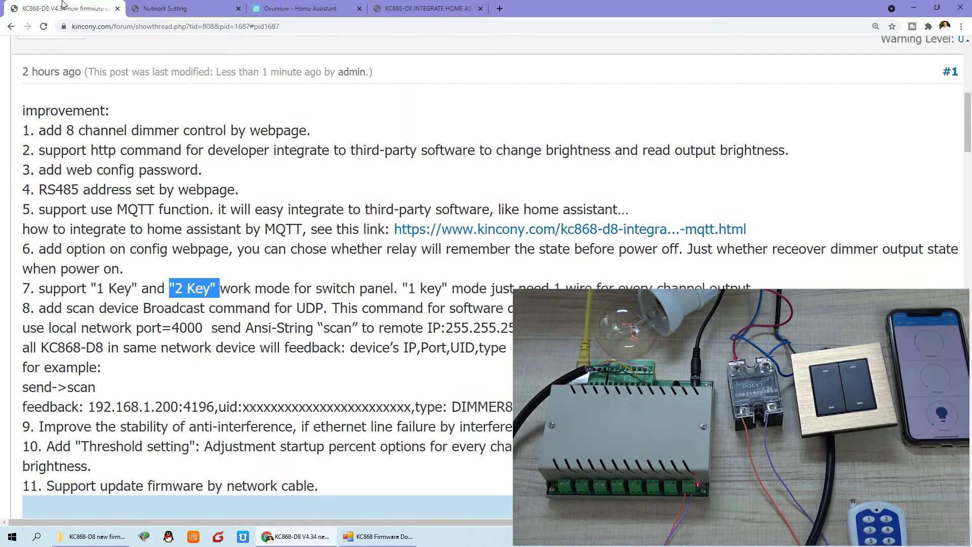
drag(35, 309, 293, 313)
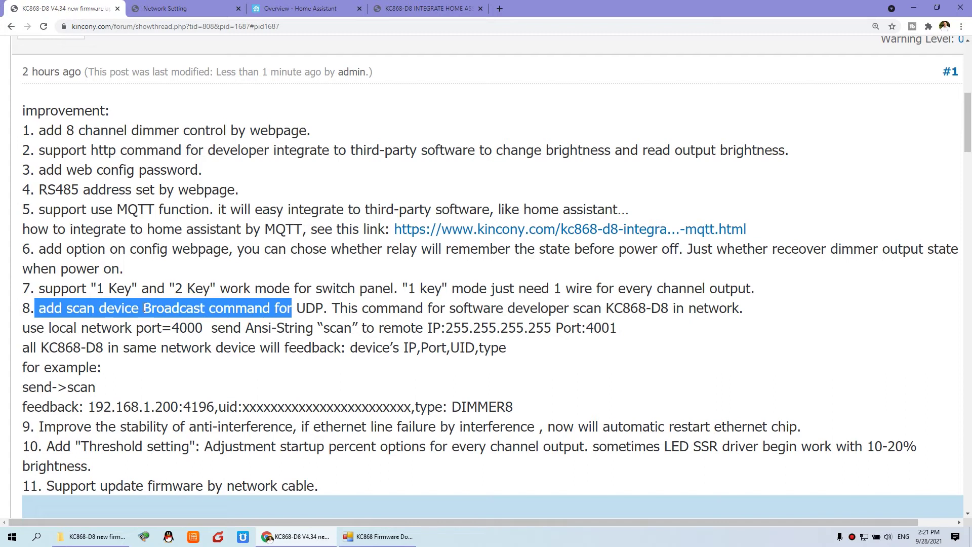
key(alt+Tab)
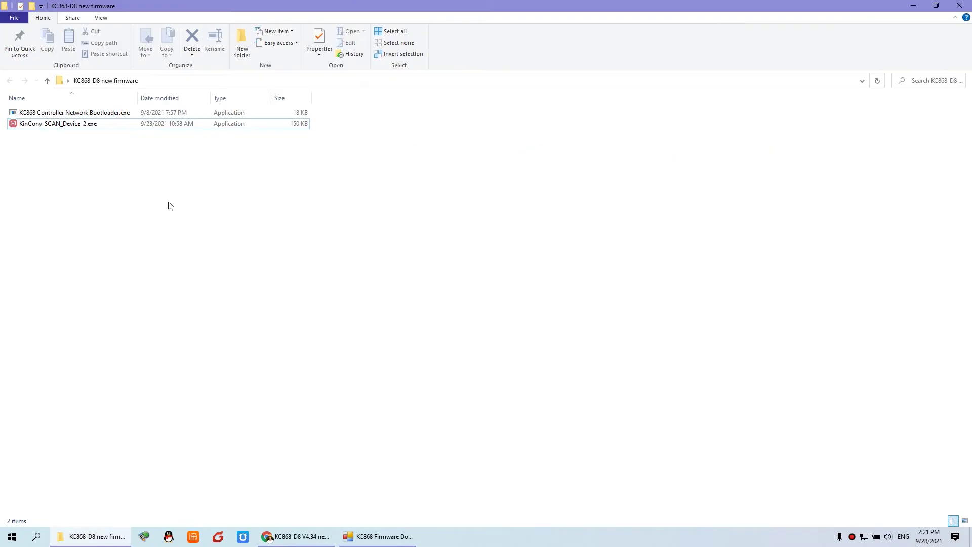
click(45, 125)
double_click(71, 126)
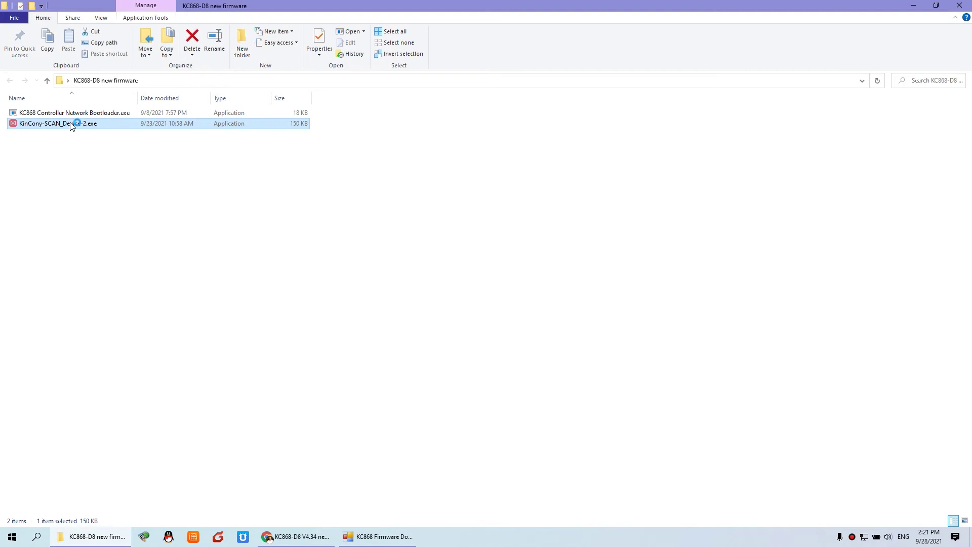
- Select the computer's network address in the scan tool, start port monitoring, scan the network and select the device found
click(537, 217)
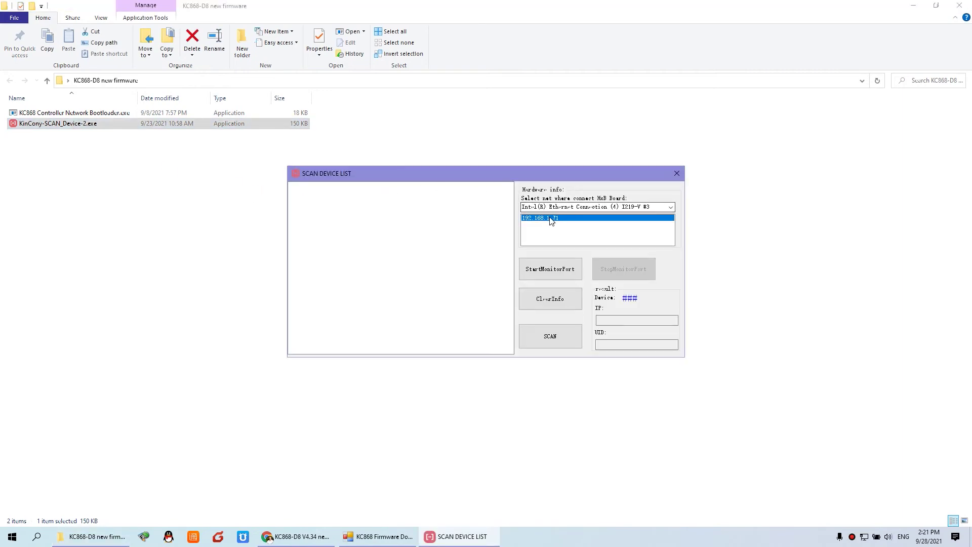
click(563, 274)
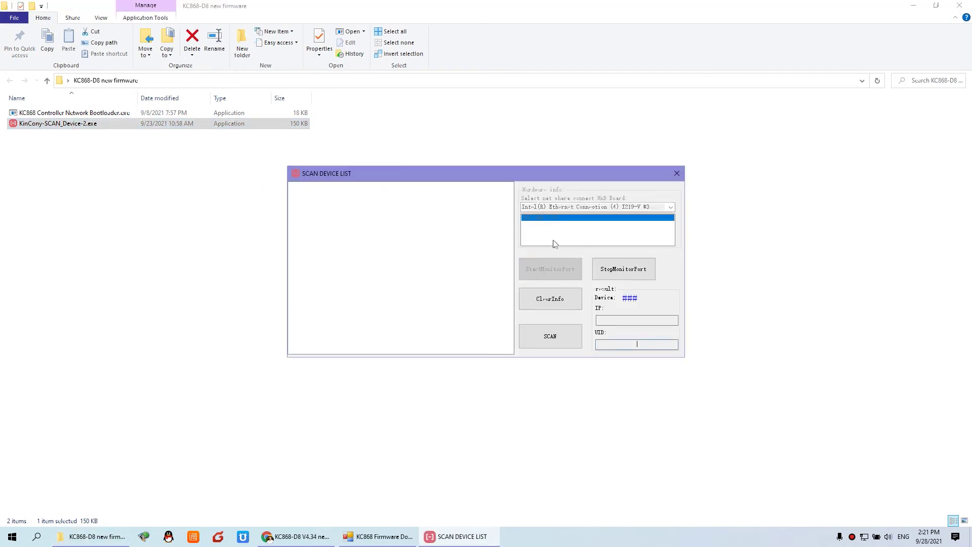
click(566, 337)
click(339, 189)
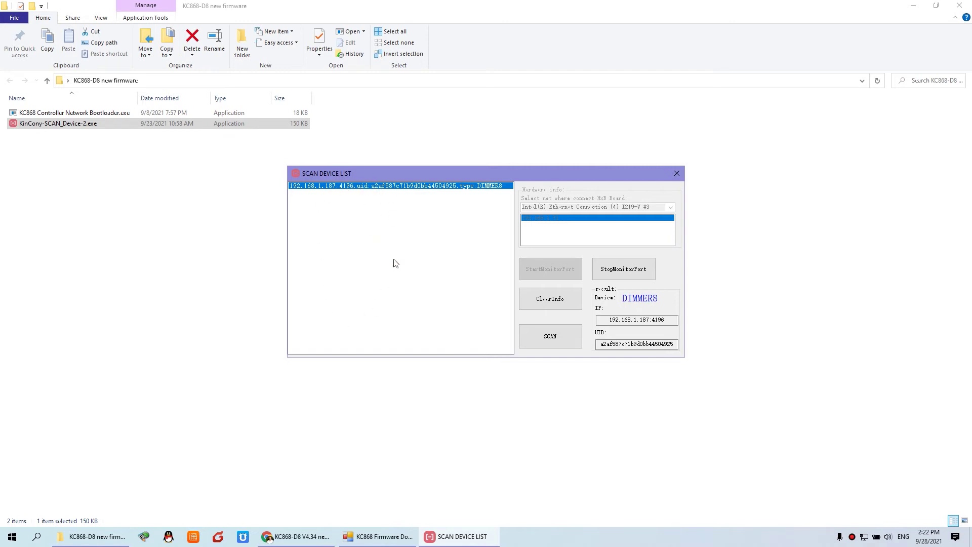
- Return to the forum post in the browser and highlight improvement 9's text about ethernet line failure by interference
click(299, 536)
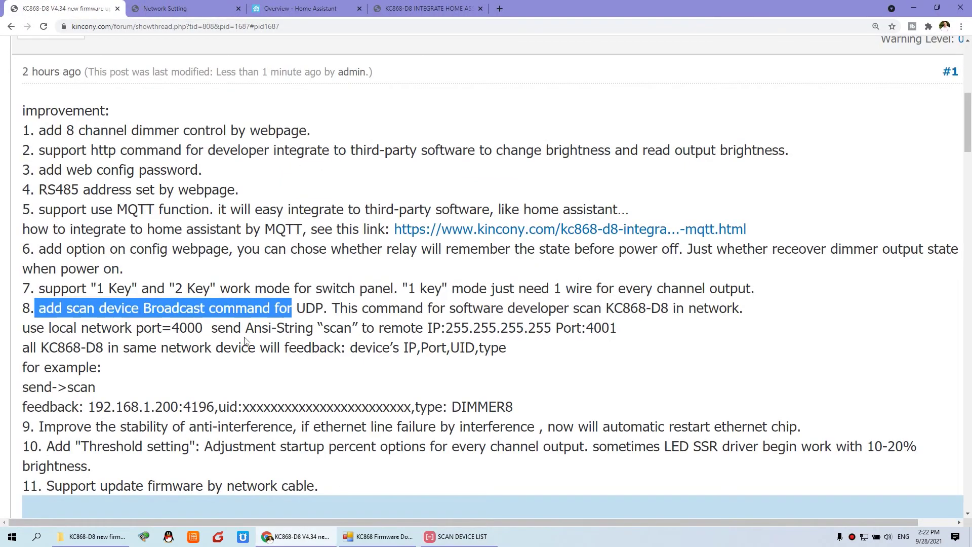
click(46, 311)
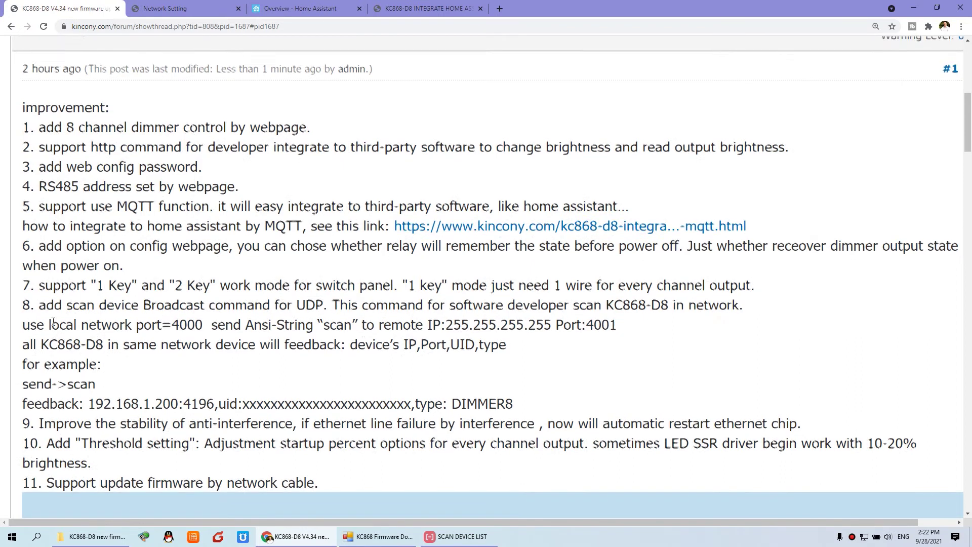
scroll(31, 400, down, 1)
drag(40, 375, 547, 377)
click(316, 376)
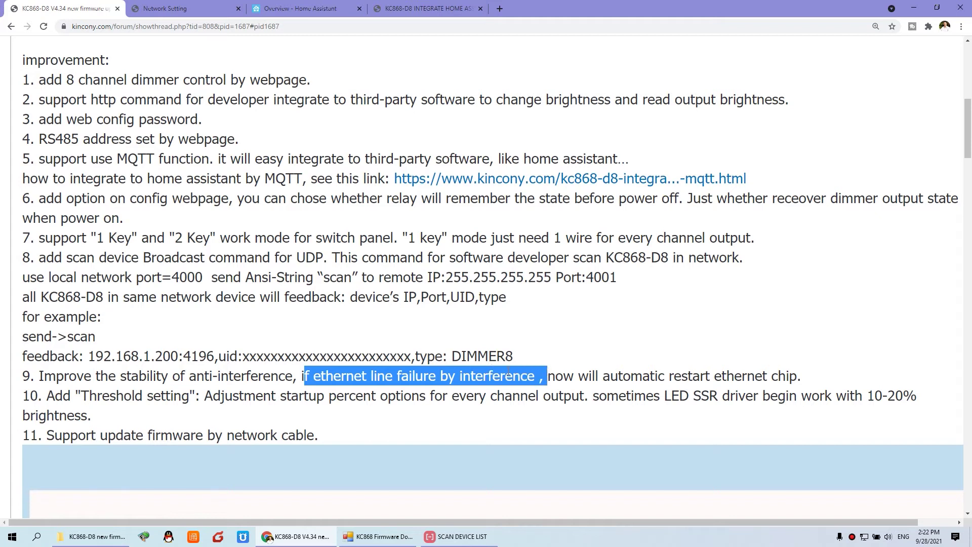
click(267, 383)
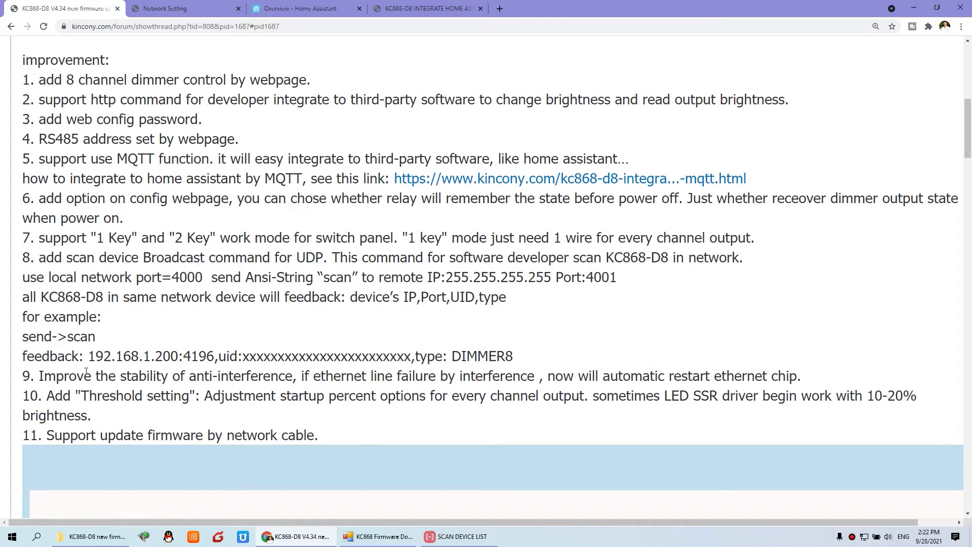
- Highlight "Adjustment startup percent options for every channel output." in improvement 10 of the post
scroll(86, 372, down, 1)
drag(31, 344, 433, 344)
click(395, 342)
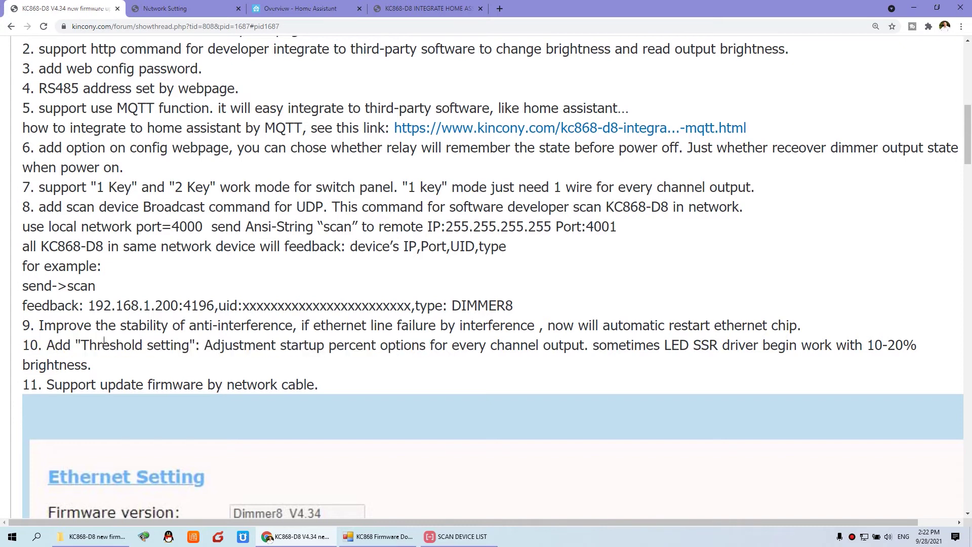
drag(83, 345, 588, 351)
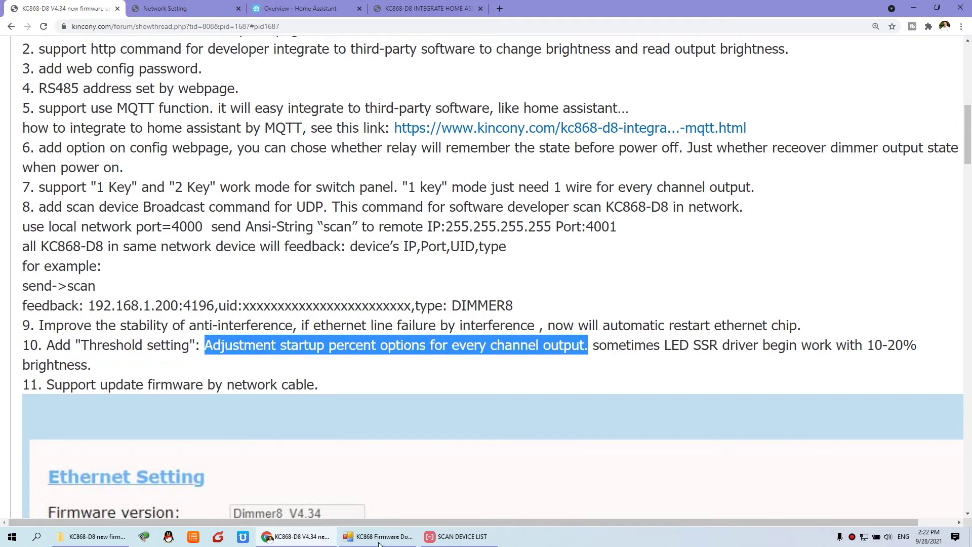
- Locate the Dimmer1 Threshold field on the controller's Network Setting page and adjust dimmer1's brightness in Home Assistant to find the startup level
mouse_move(390, 543)
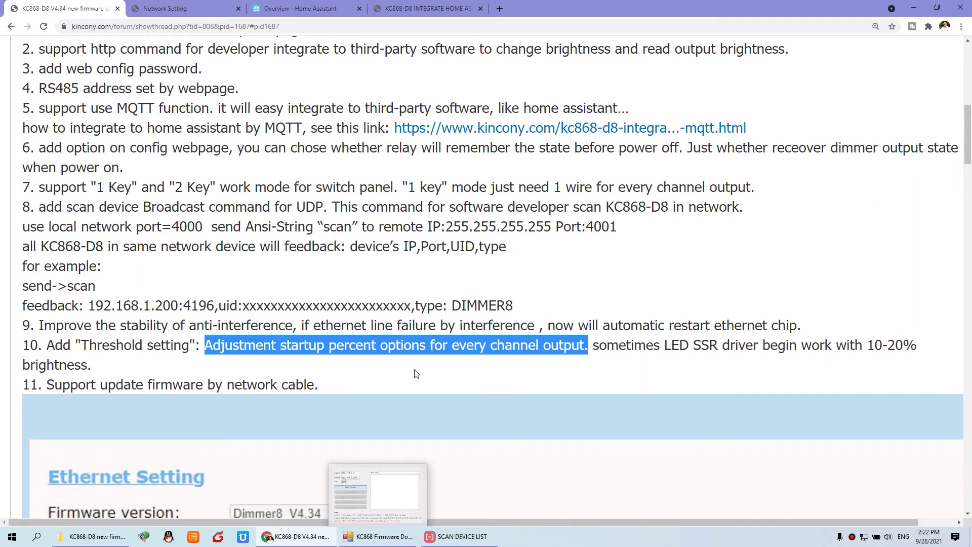
click(206, 6)
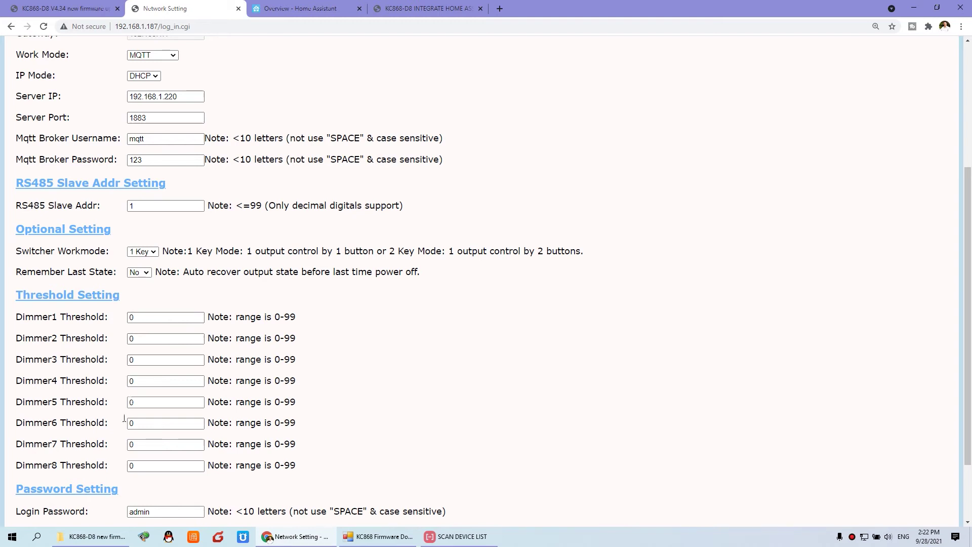
click(147, 320)
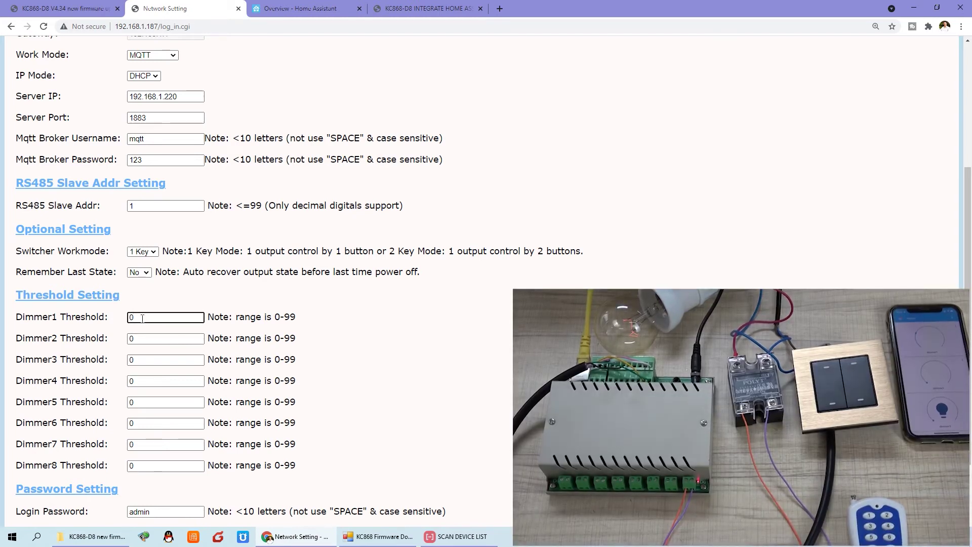
click(299, 8)
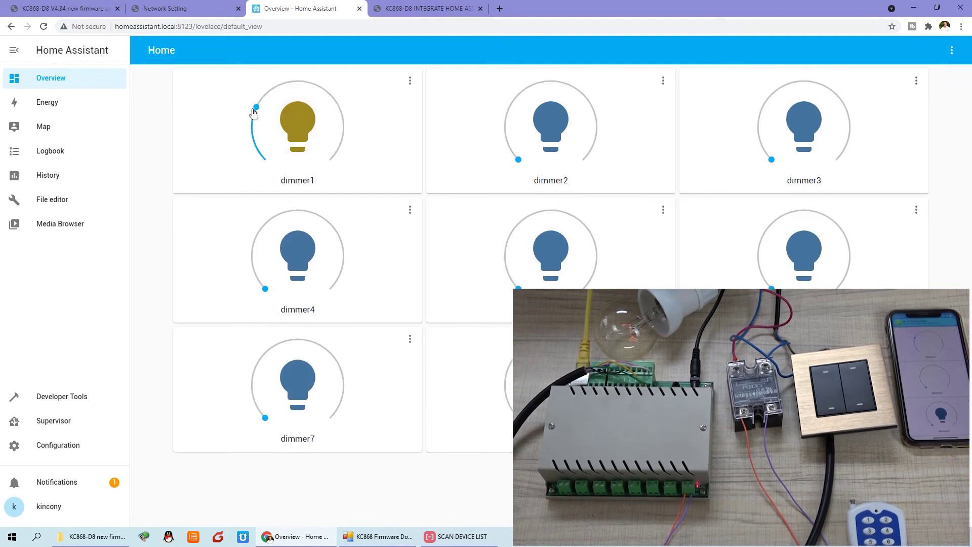
mouse_move(255, 122)
mouse_down()
mouse_move(269, 159)
mouse_move(252, 129)
mouse_up()
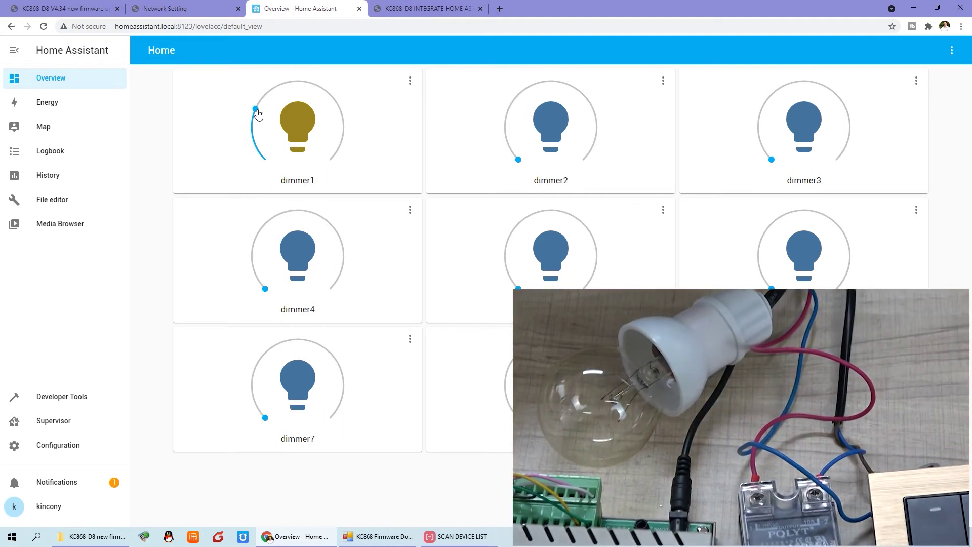
- Set Dimmer1 Threshold to 26 on the controller page, compare it with dimmer1 in Home Assistant, and save the settings
click(212, 7)
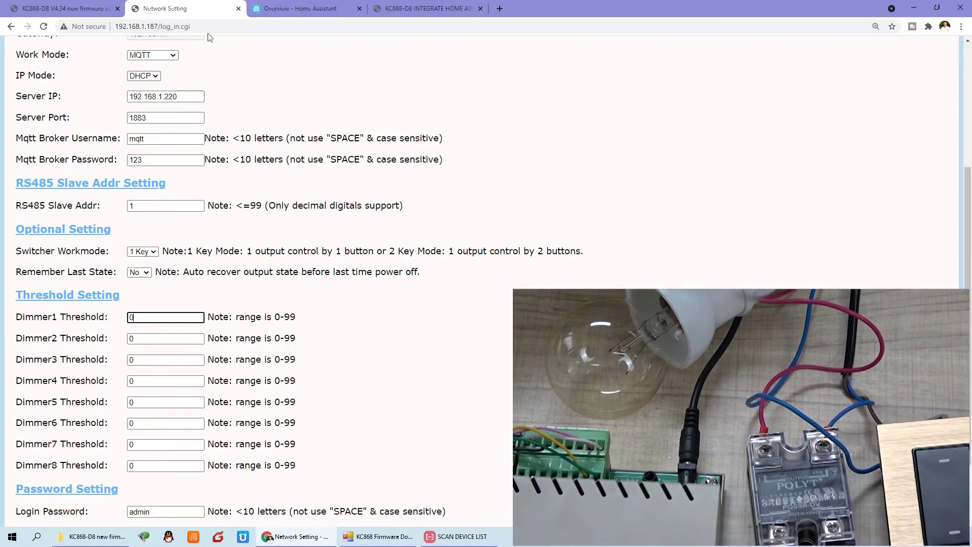
text(26)
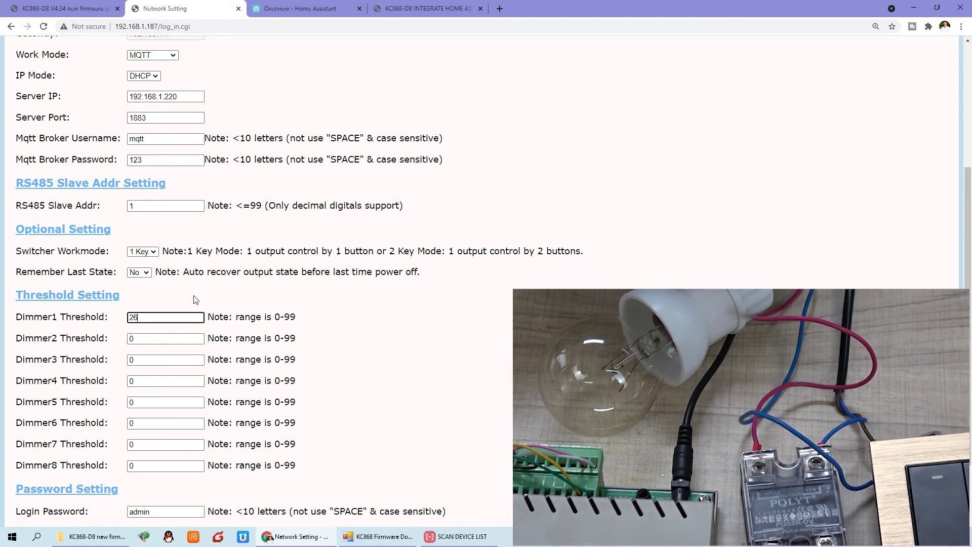
click(283, 9)
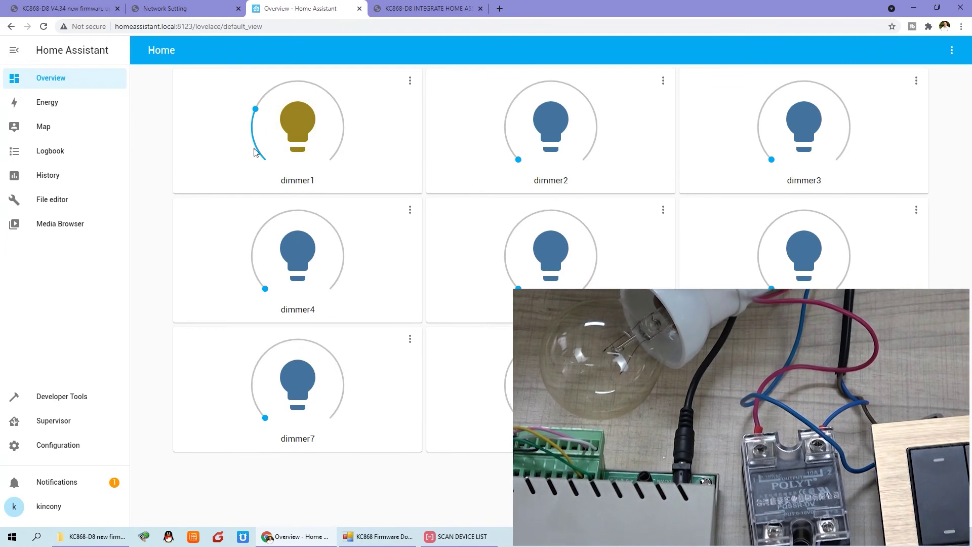
click(213, 9)
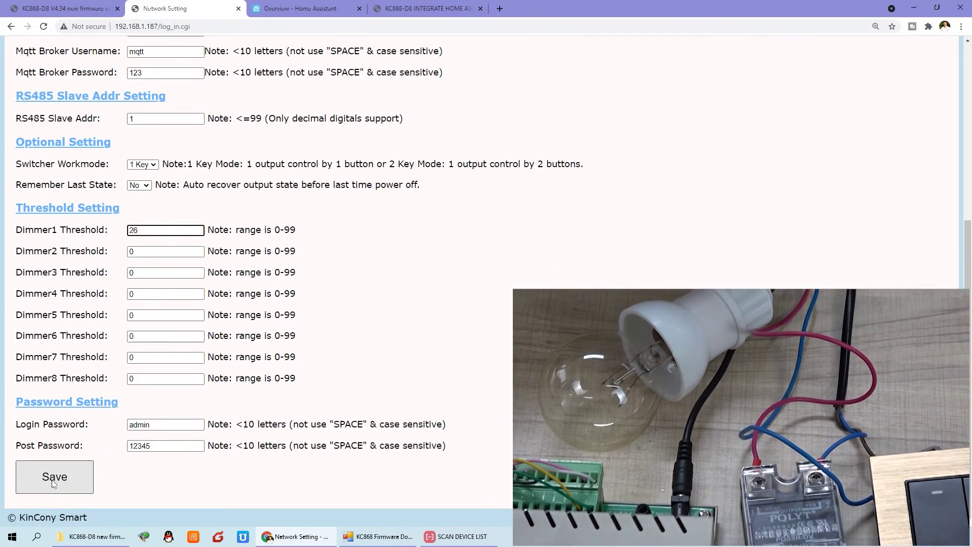
click(68, 477)
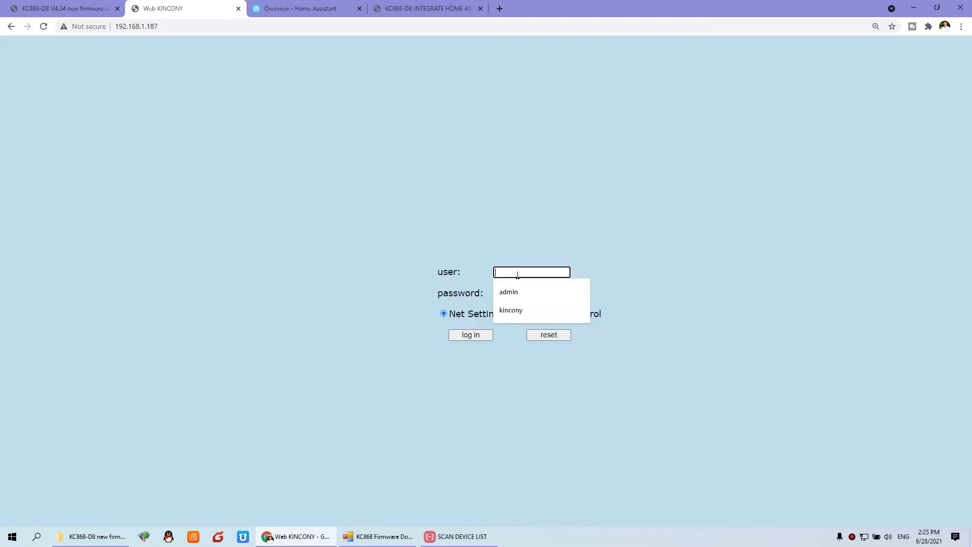
- Log back in to the controller's Net Setting page with the saved user name and login password, and check the Dimmer1 Threshold value
click(514, 288)
click(514, 296)
click(514, 331)
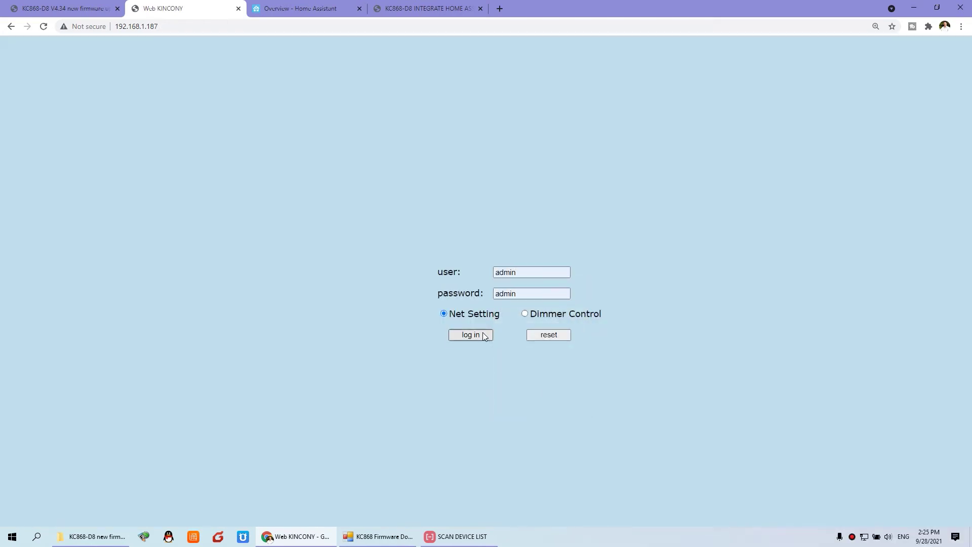
click(479, 334)
scroll(303, 306, down, 3)
scroll(299, 310, down, 1)
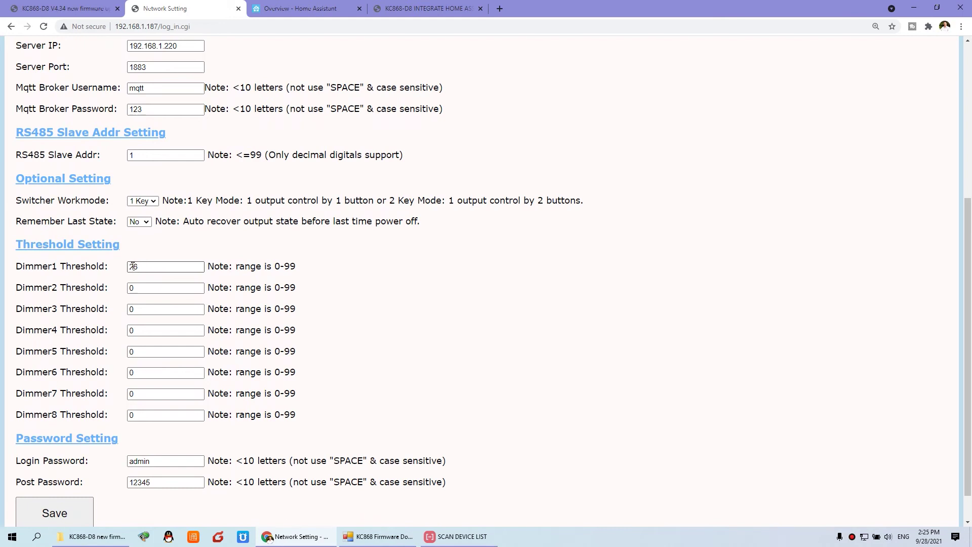
- In Home Assistant, test dimmer1 by lowering it to the minimum, raising it gradually, and reducing it to about 4%
click(310, 6)
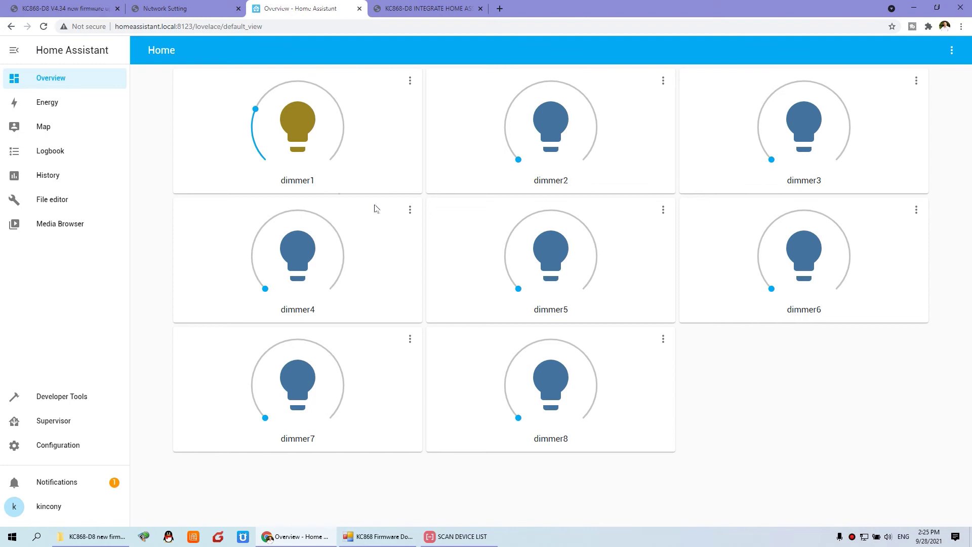
drag(255, 109, 265, 160)
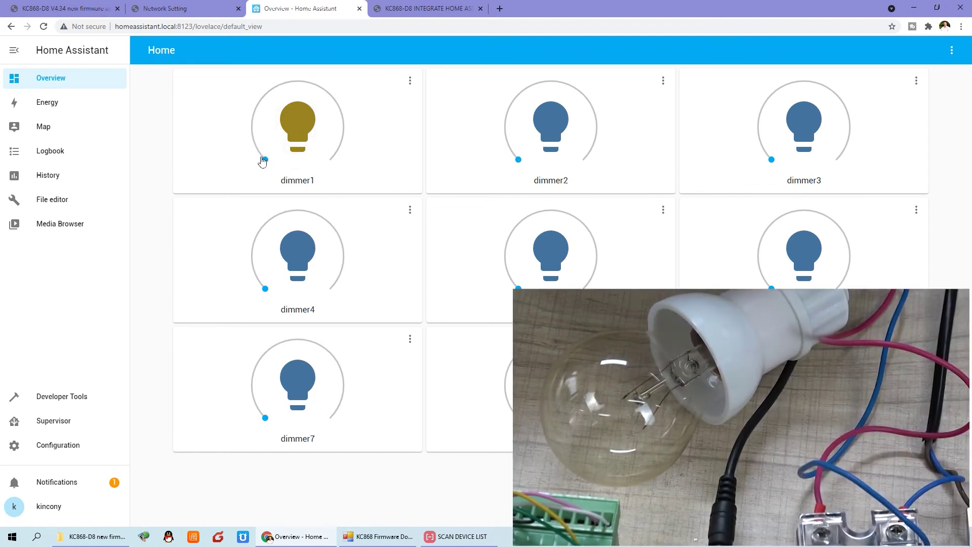
drag(264, 160, 262, 158)
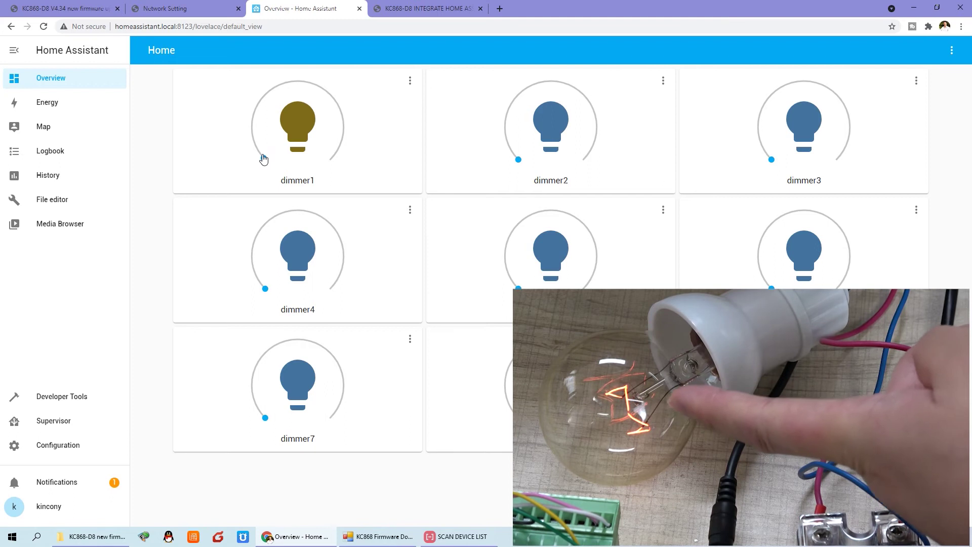
drag(267, 159, 260, 157)
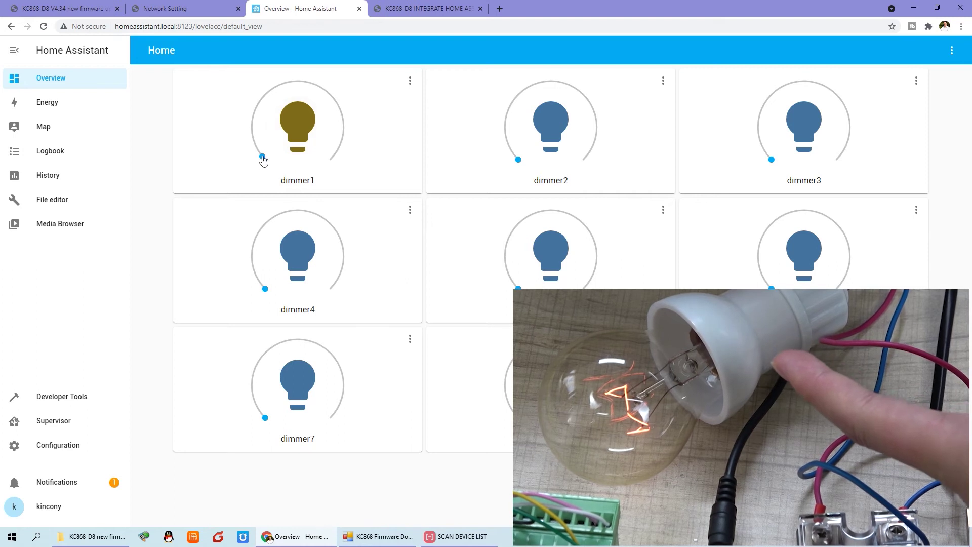
drag(261, 158, 253, 154)
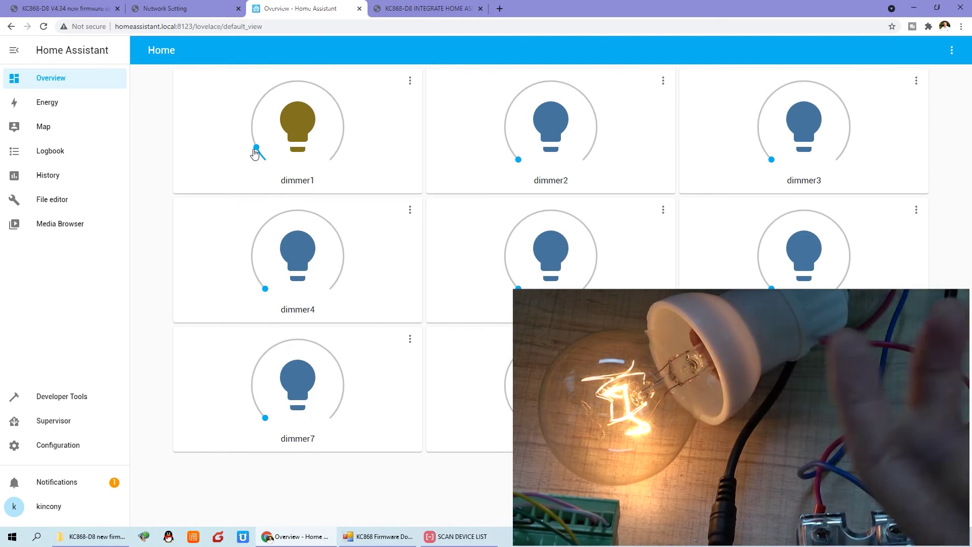
drag(257, 153, 266, 94)
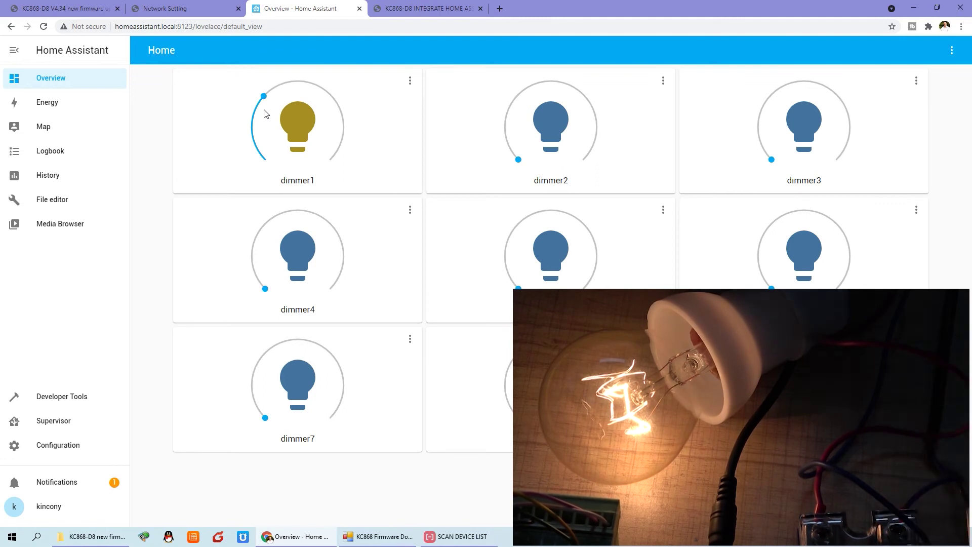
drag(266, 99, 253, 131)
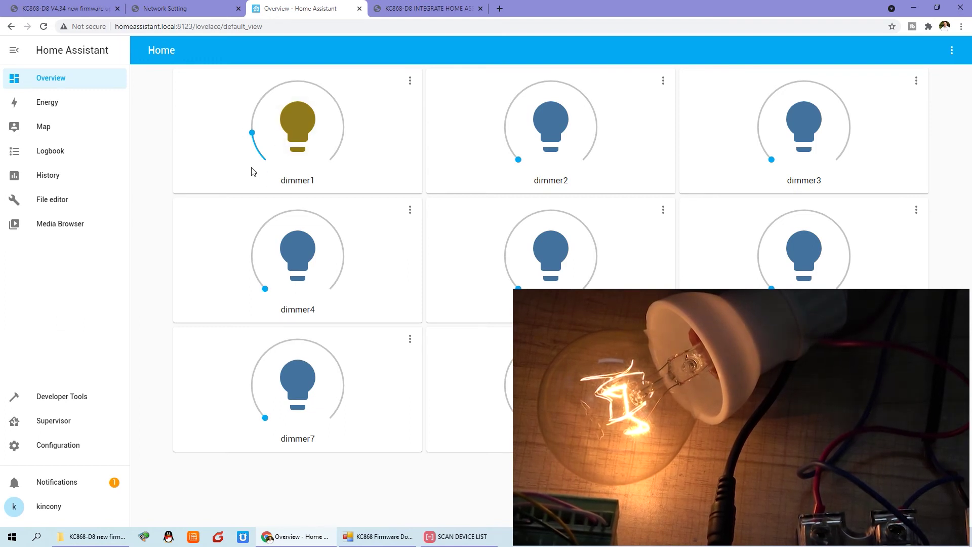
drag(250, 139, 265, 157)
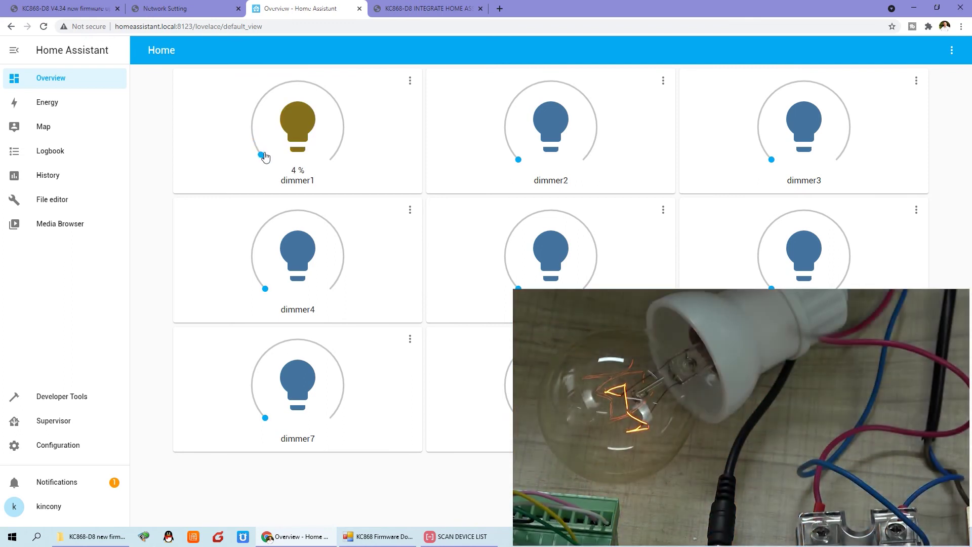
- Return to the controller's Network Setting page and highlight the value in the Dimmer1 Threshold field
click(165, 8)
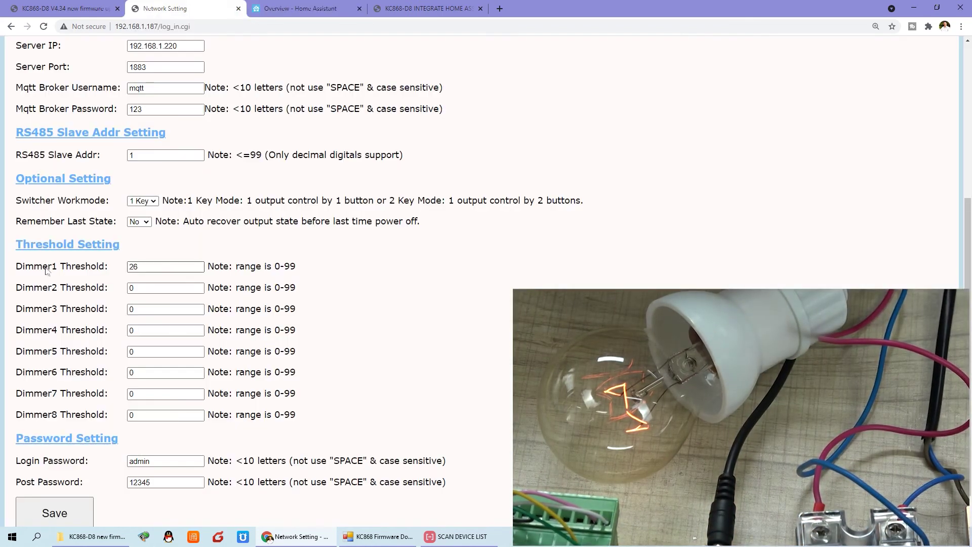
click(162, 266)
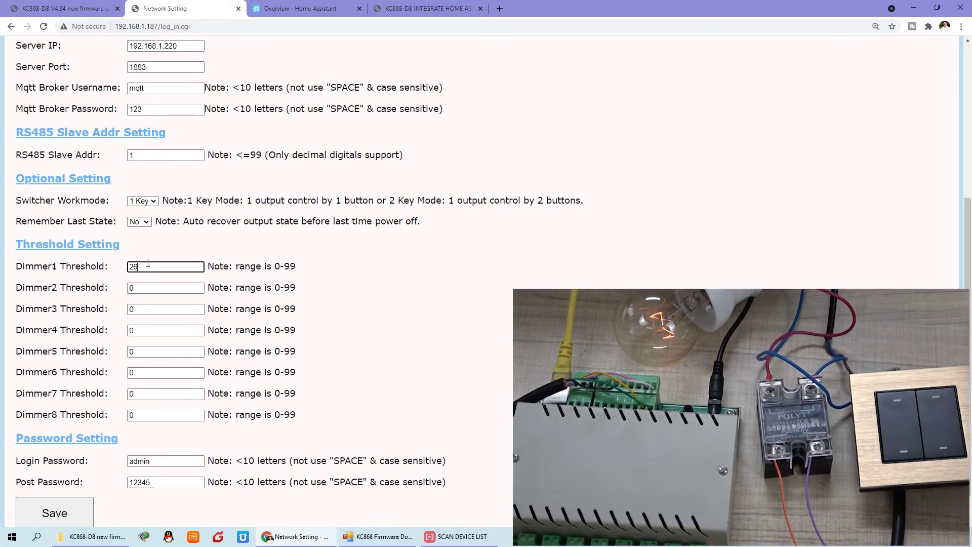
drag(148, 263, 121, 268)
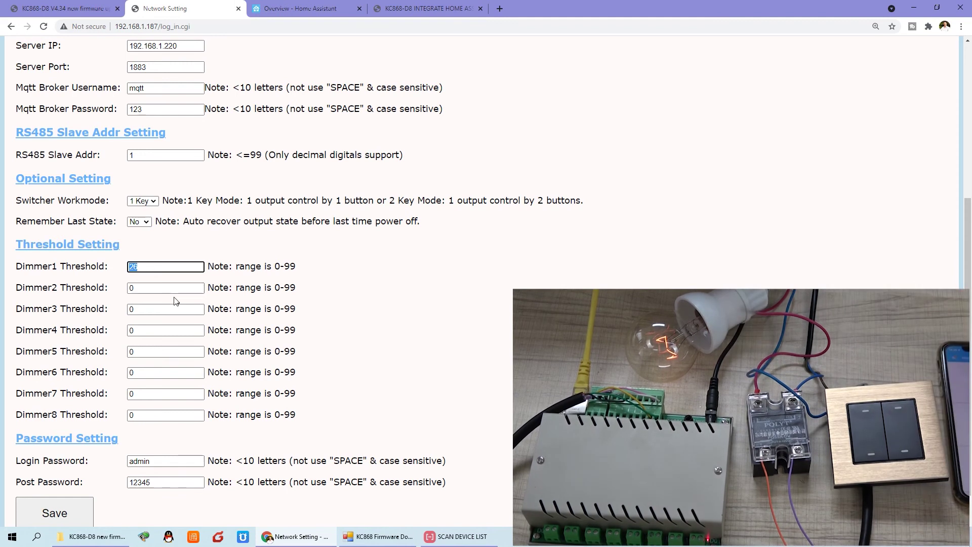
- Return to the forum post and highlight "Support update firmware by network cable" in improvement 11
click(80, 9)
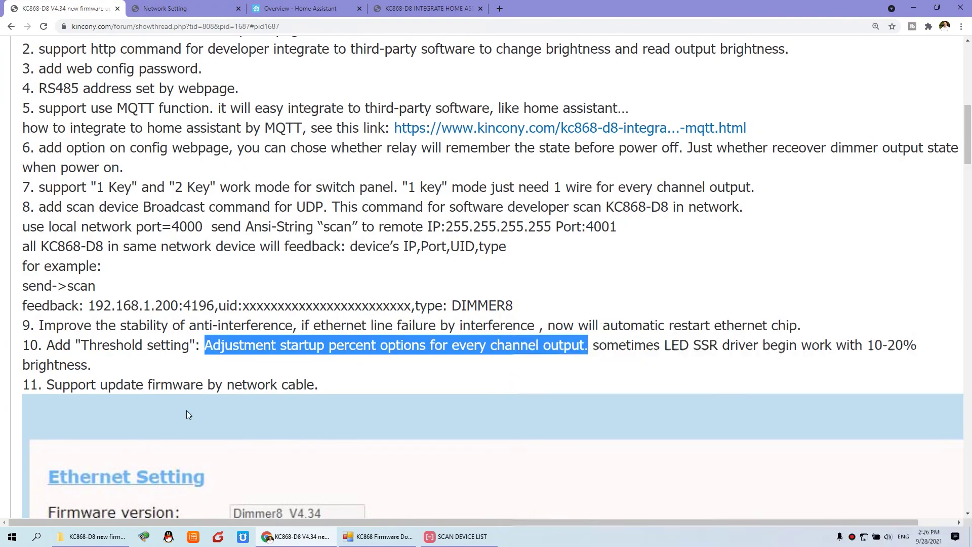
click(49, 386)
scroll(50, 335, down, 1)
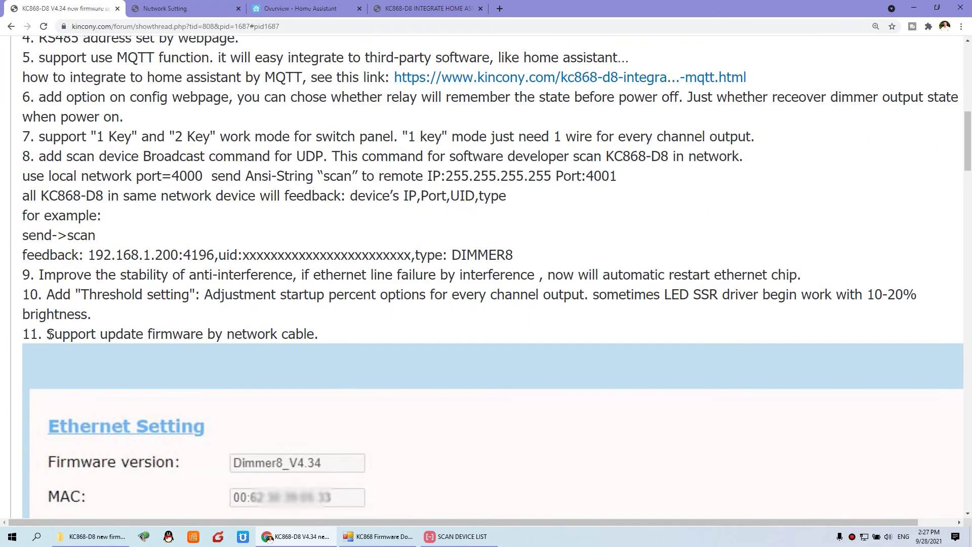
drag(50, 334, 307, 332)
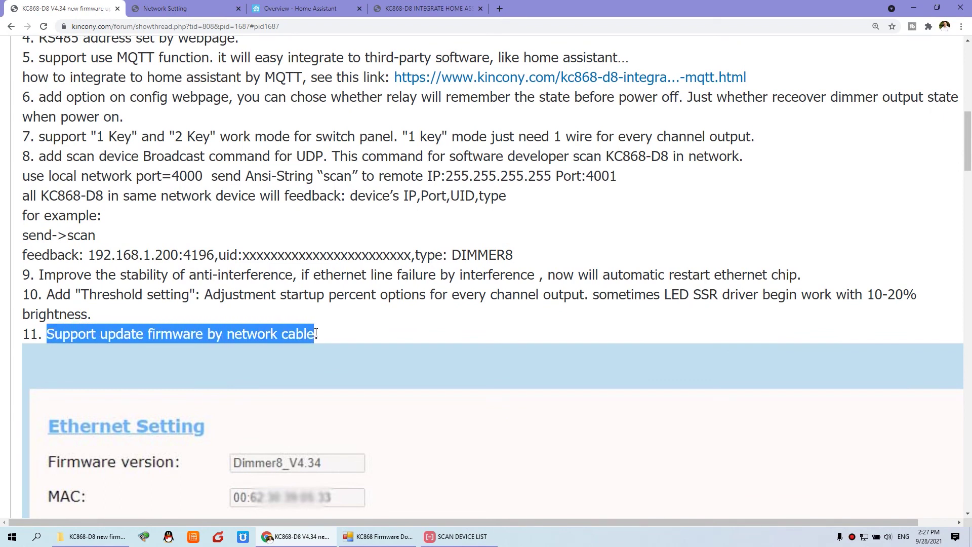
click(316, 333)
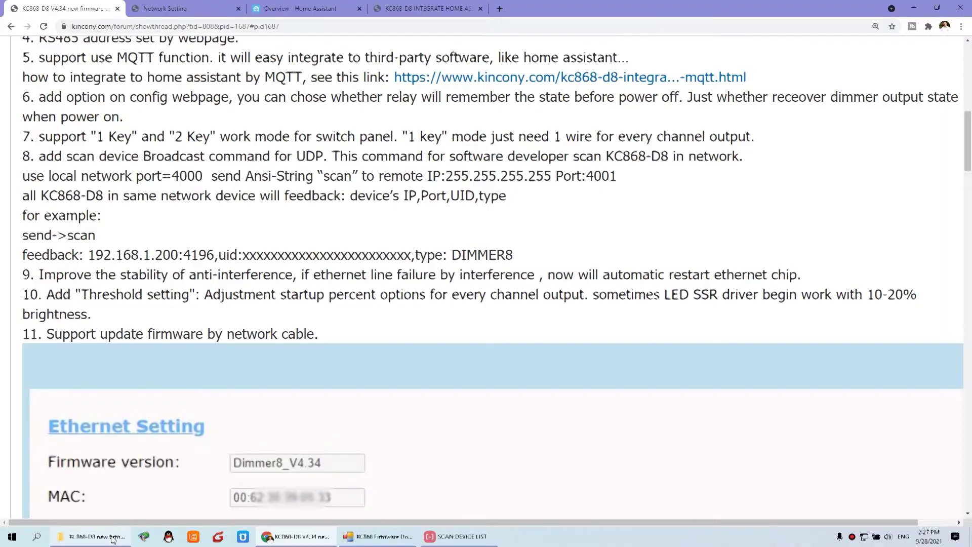
- Switch to the KC868 Firmware Download Network Tool and point out the Local IP, Board IP and Port fields by highlighting their values
click(96, 537)
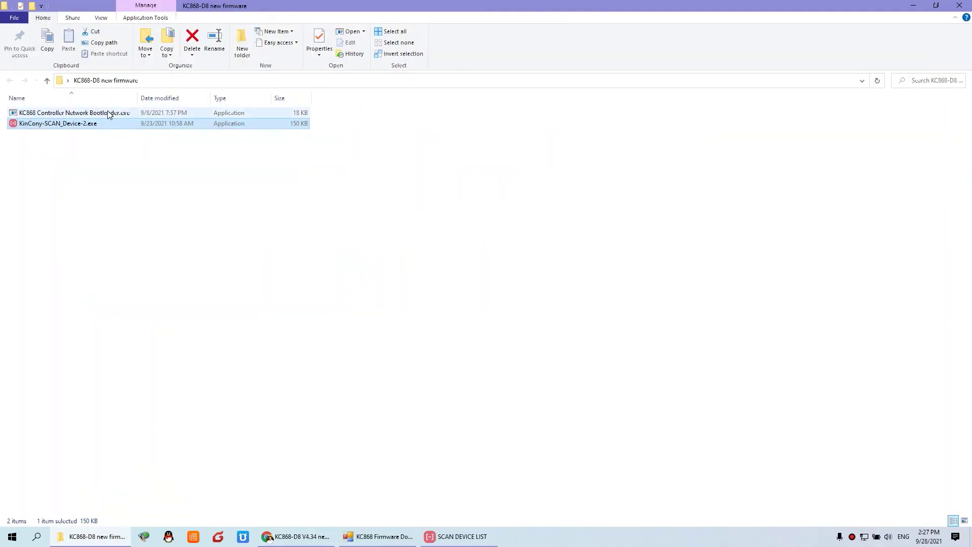
click(385, 536)
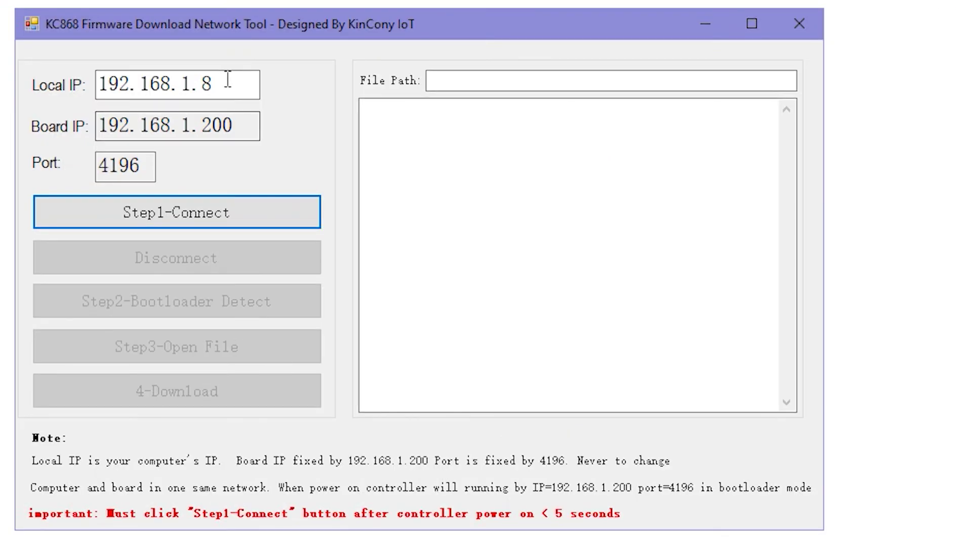
drag(227, 79, 32, 81)
click(102, 123)
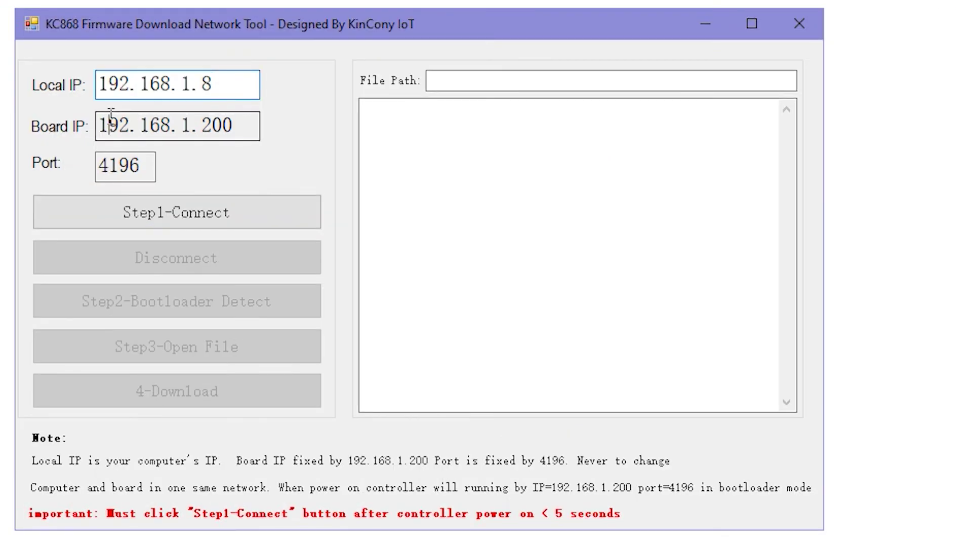
drag(101, 124, 189, 158)
click(102, 167)
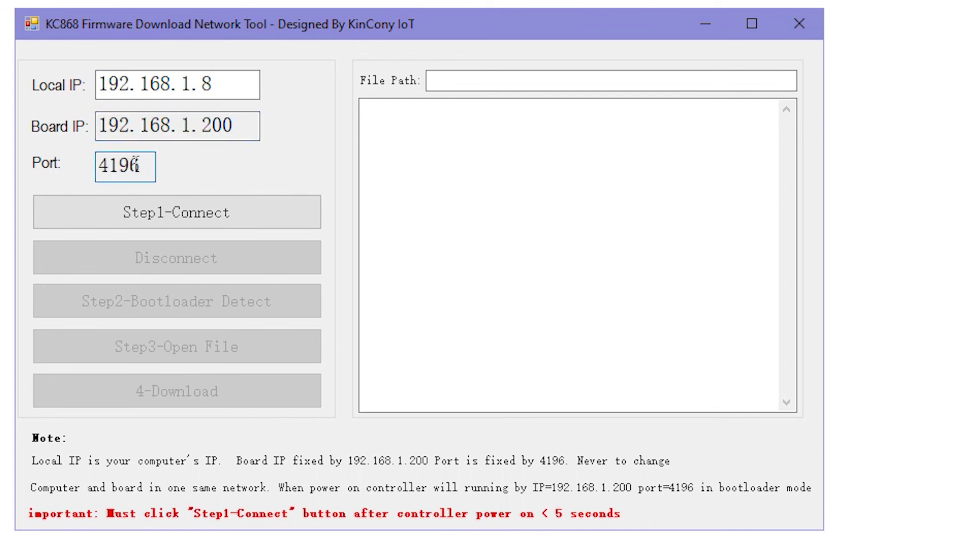
drag(121, 167, 156, 147)
click(102, 125)
drag(103, 124, 256, 126)
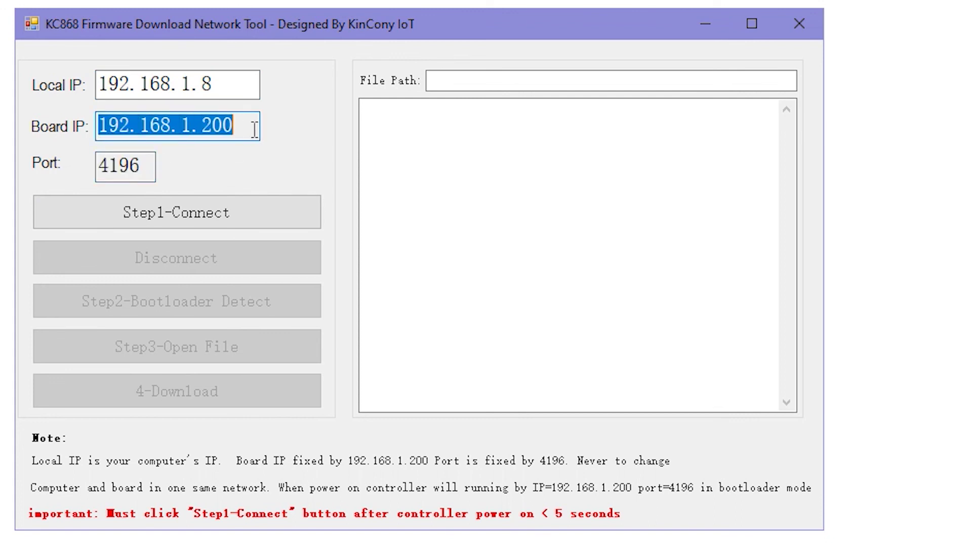
drag(104, 165, 164, 162)
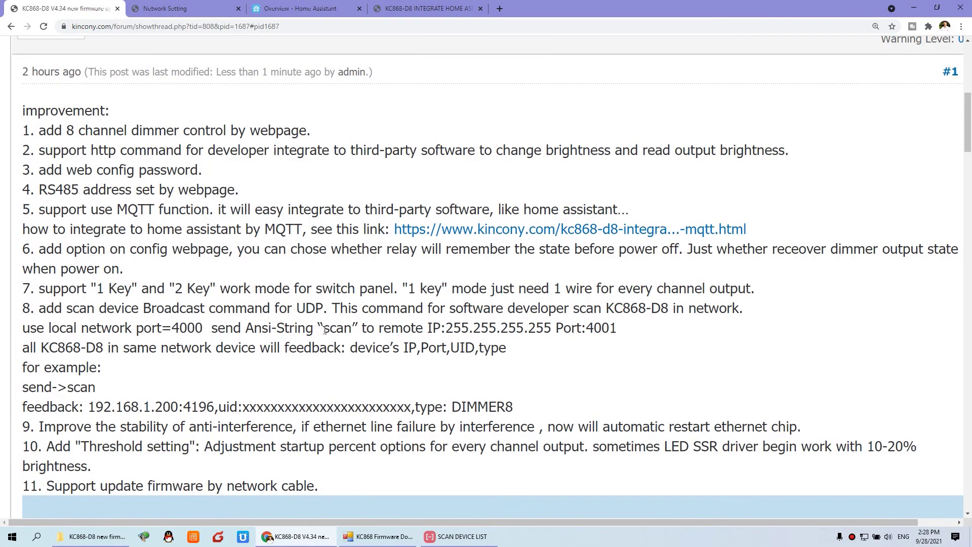
- Return to the forum post at a smaller page zoom and highlight the whole improvement list from items 1 to 11
key(ctrl+minus)
key(ctrl+minus)
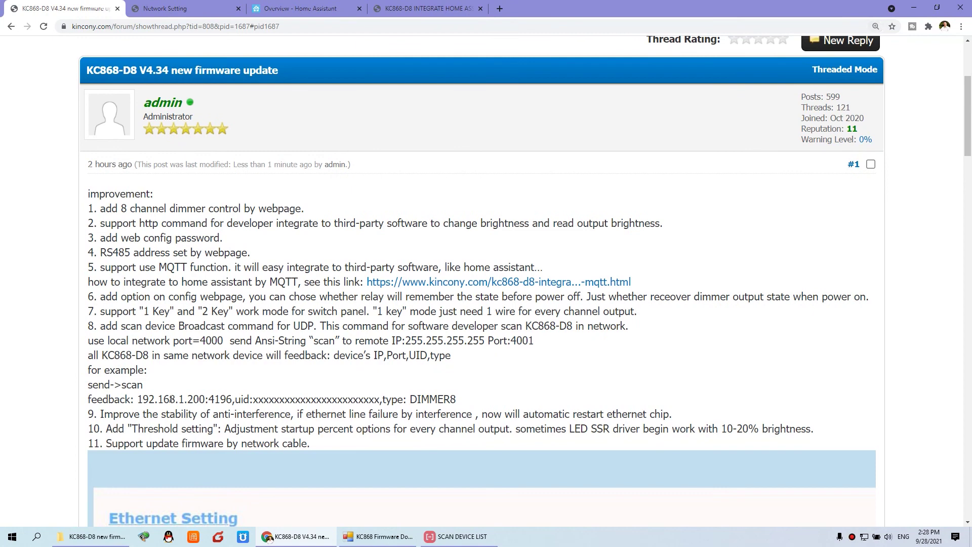
scroll(218, 342, down, 3)
scroll(171, 232, up, 3)
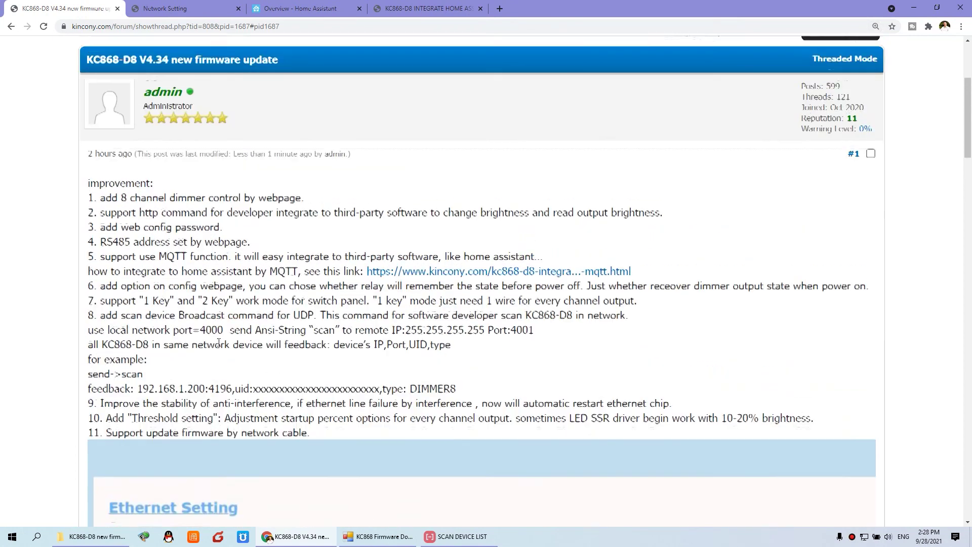
drag(101, 194, 277, 383)
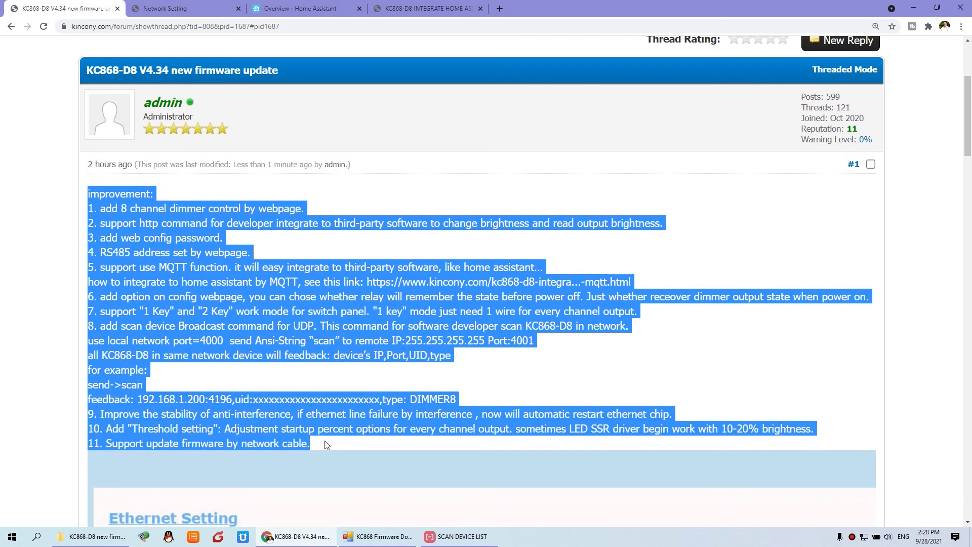
scroll(325, 444, up, 3)
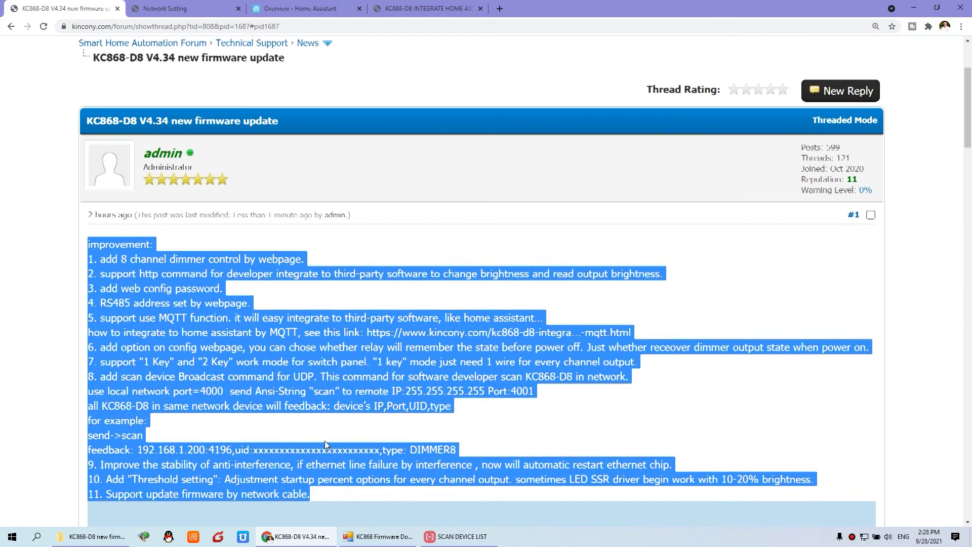
scroll(325, 445, up, 1)
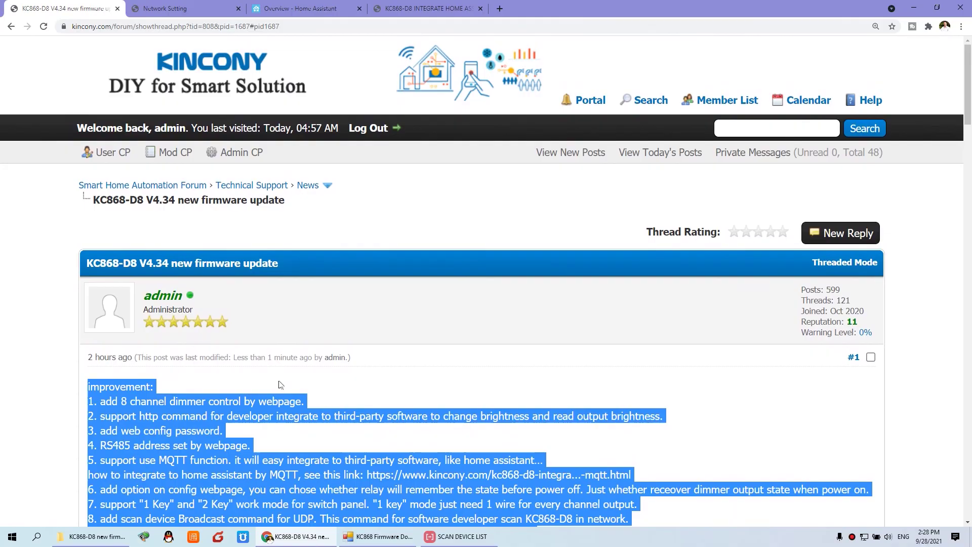